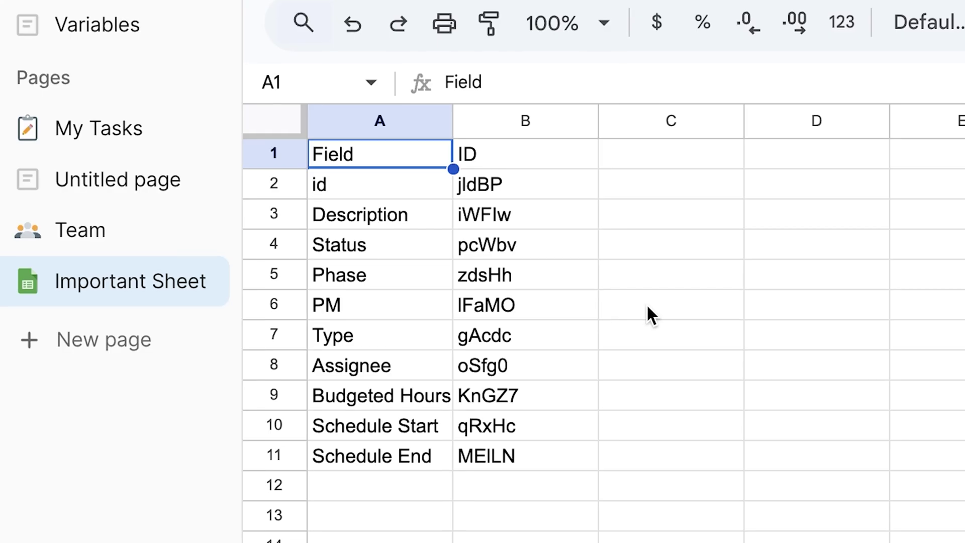
- Enter 'Fully E' in cell C6, then switch the My Tasks intro to Suggest changes mode
left_click(646, 312)
type("Full")
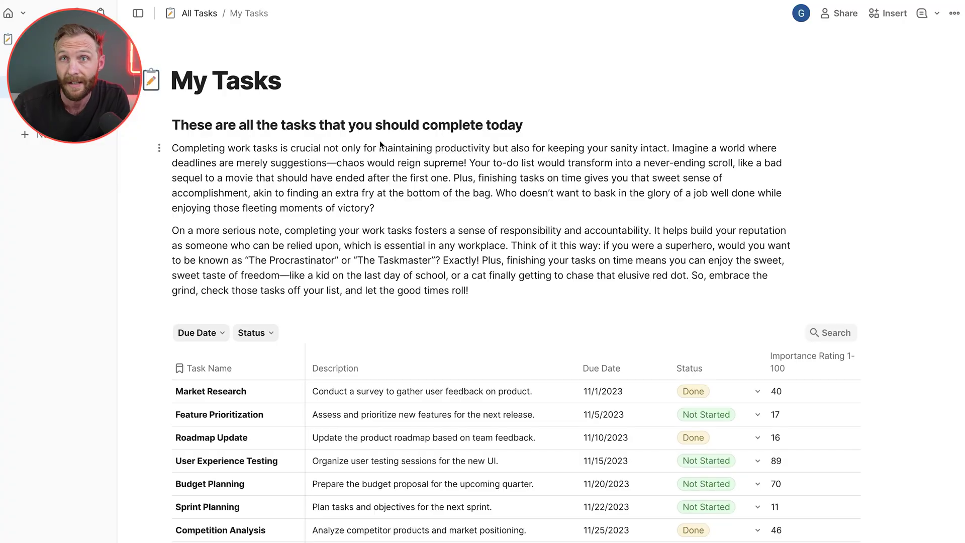
left_click(310, 166)
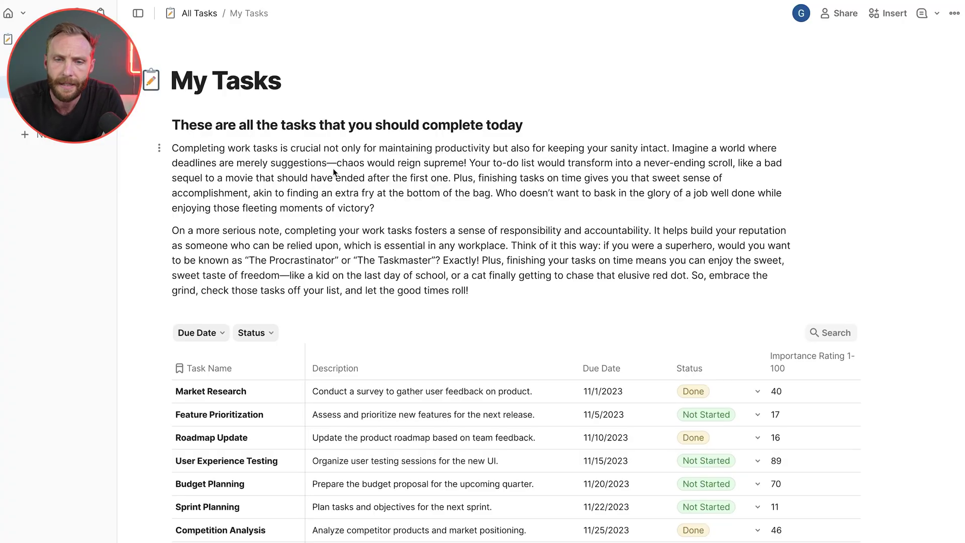
left_click_drag(173, 125, 559, 276)
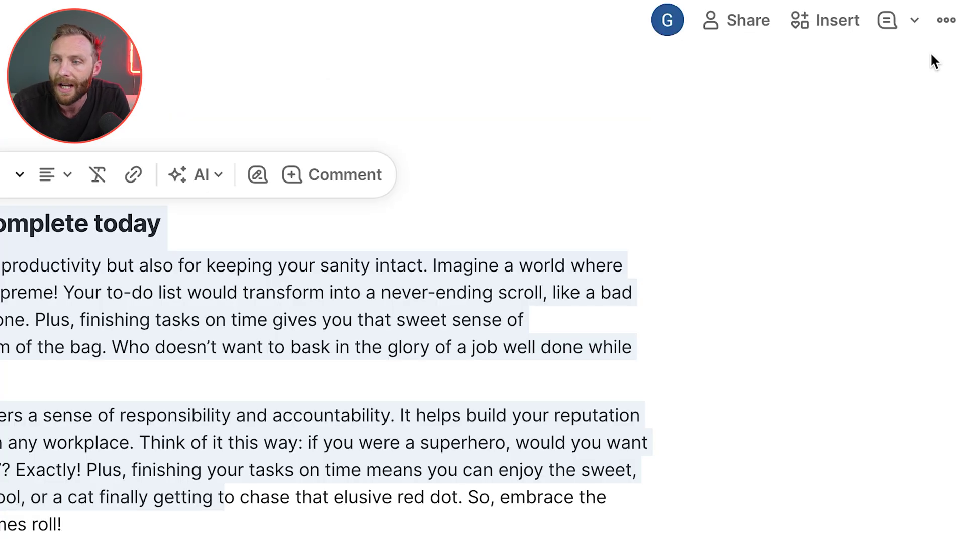
left_click(915, 26)
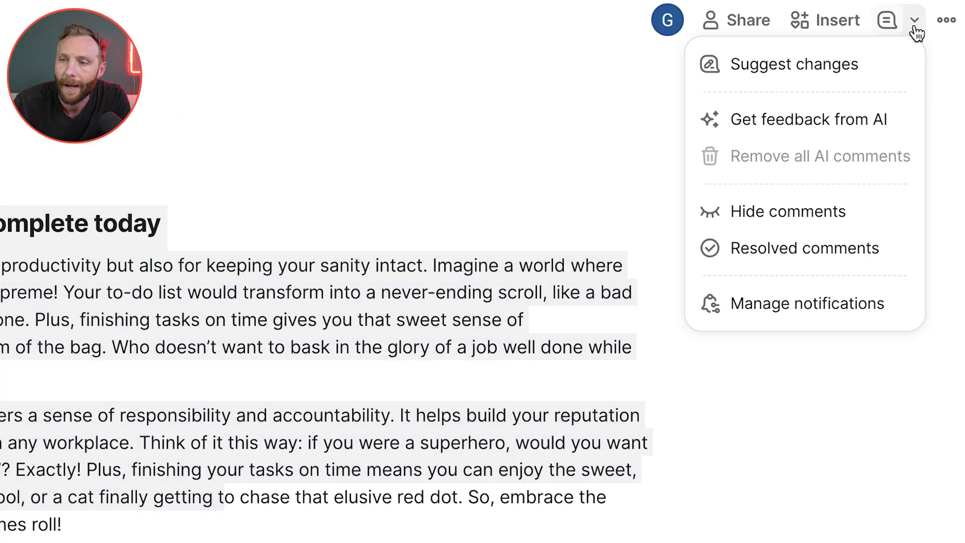
left_click(774, 72)
- Suggest inserting 'writing new thing' and deleting a span in paragraph 2, then exit suggesting
left_click(14, 287)
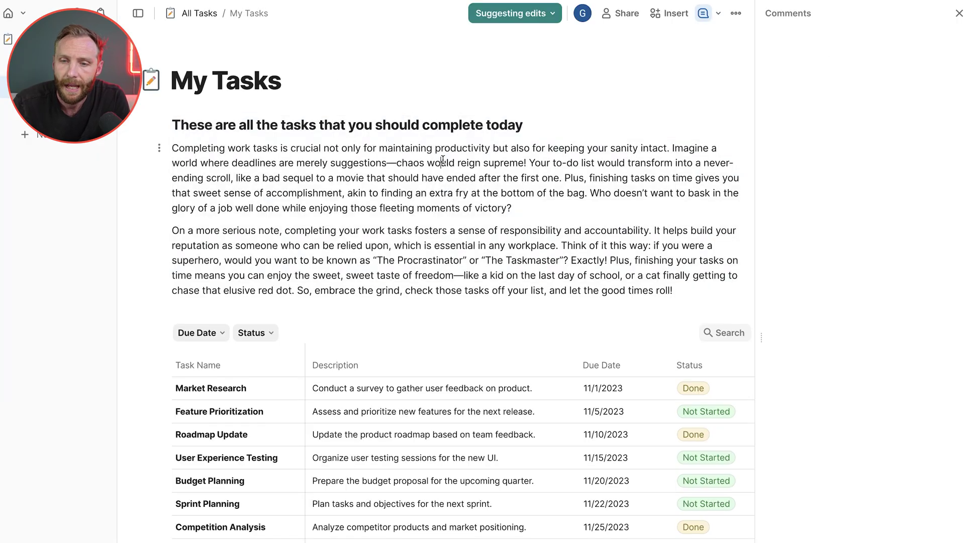
left_click(397, 163)
type("writing new thing")
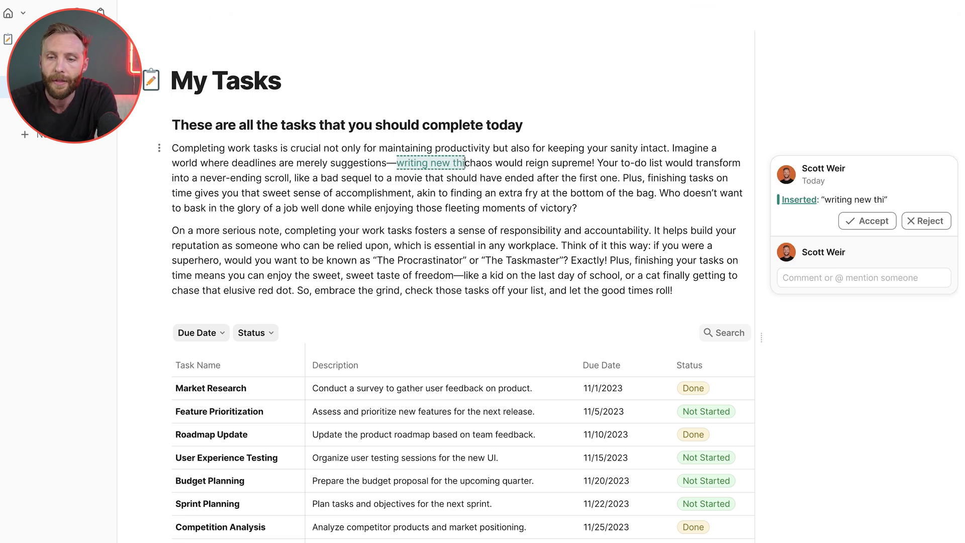
left_click_drag(357, 246, 397, 260)
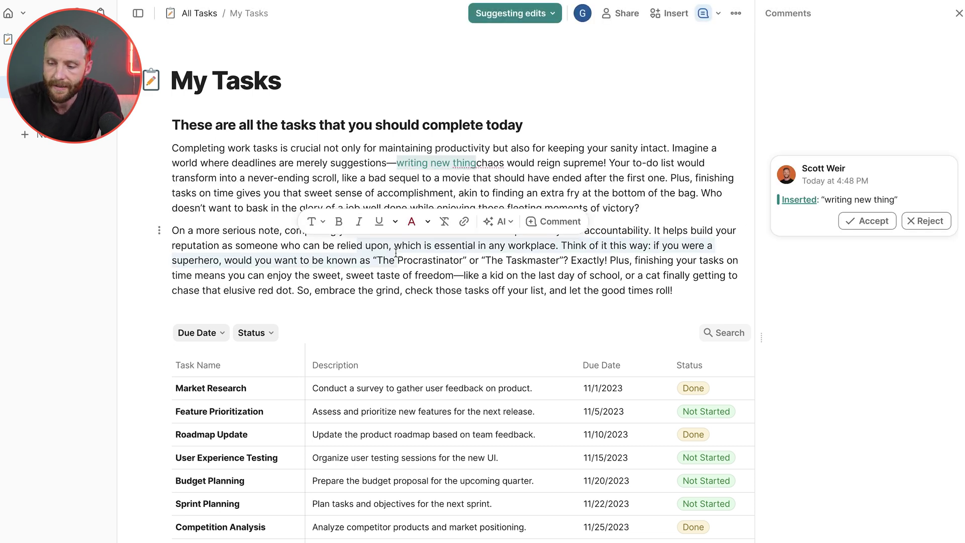
key("BackSpace")
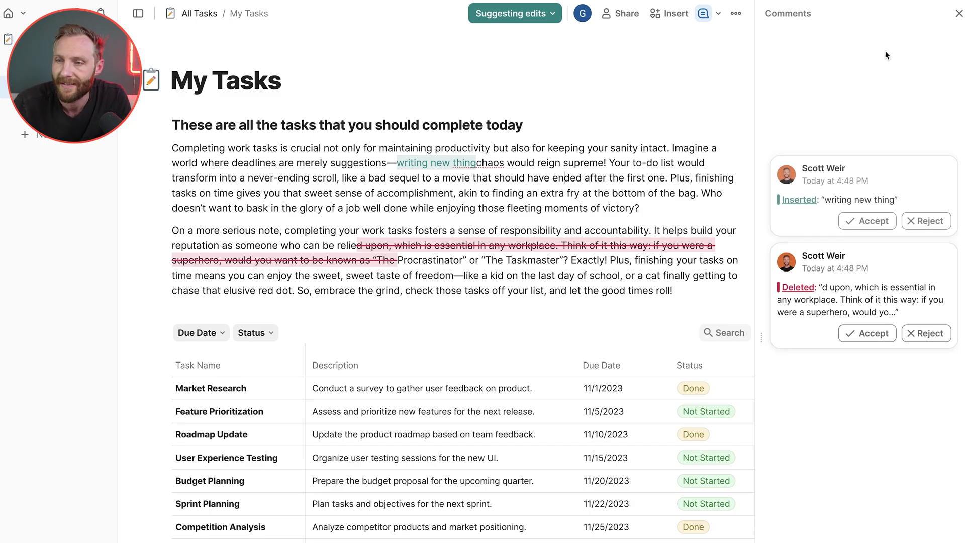
left_click(552, 13)
left_click(549, 41)
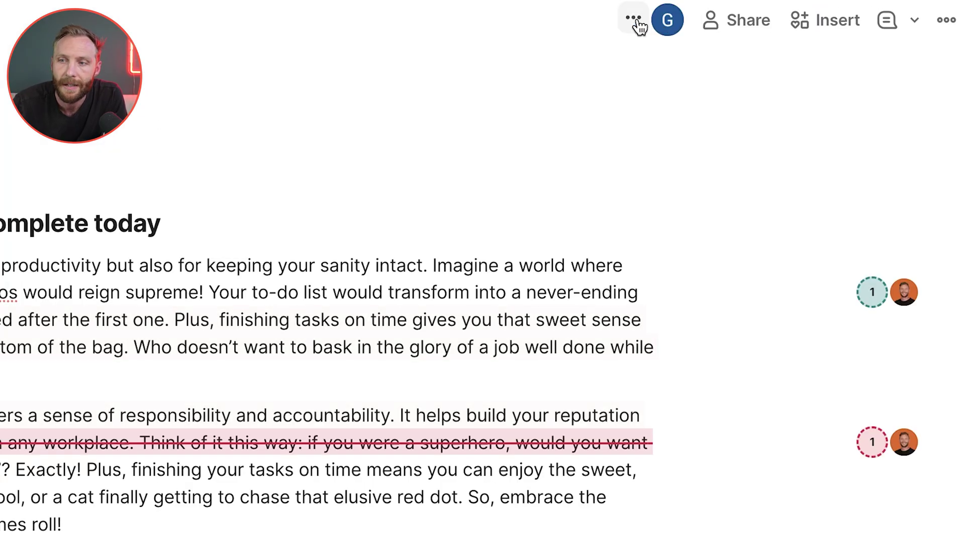
- Hide collaborators' activity in the doc and select an Importance Rating cell in the task table
left_click(634, 22)
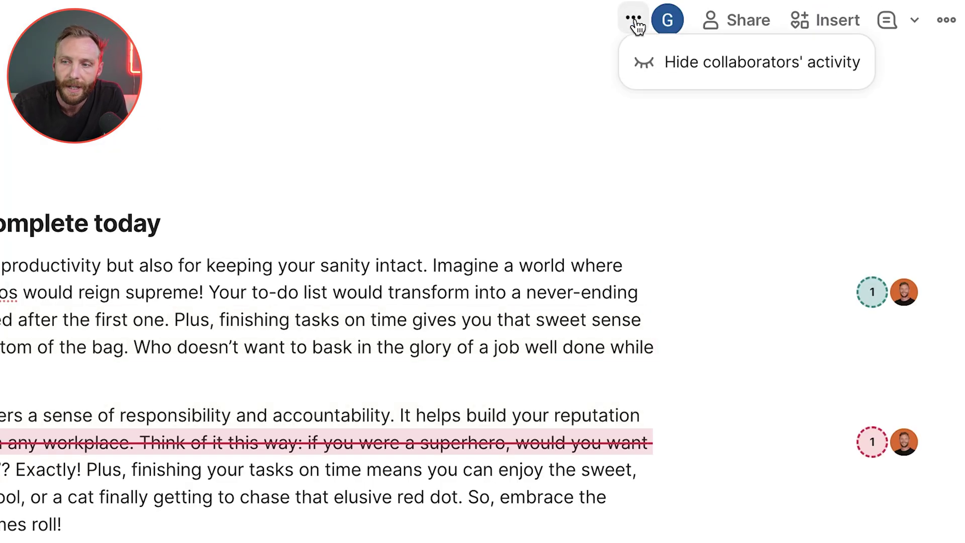
left_click(665, 62)
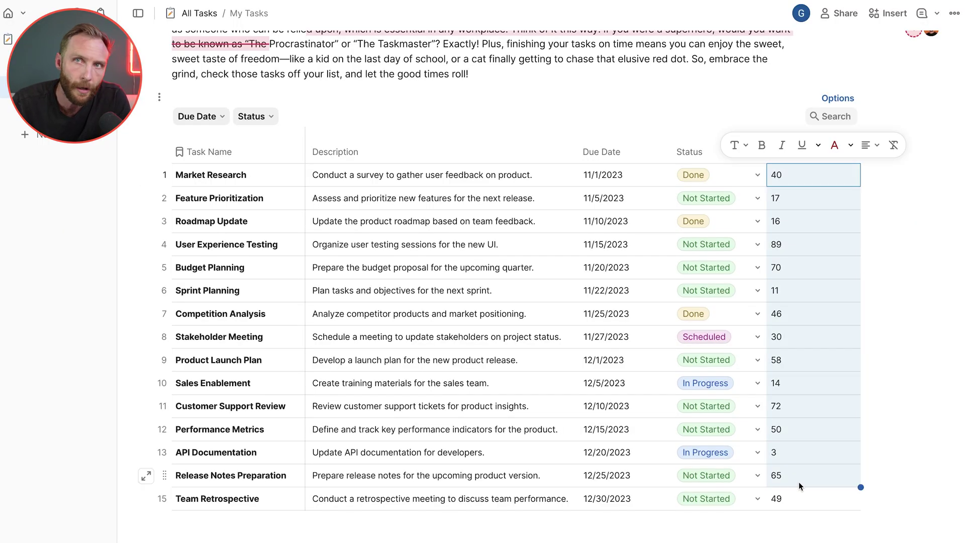
left_click(829, 288)
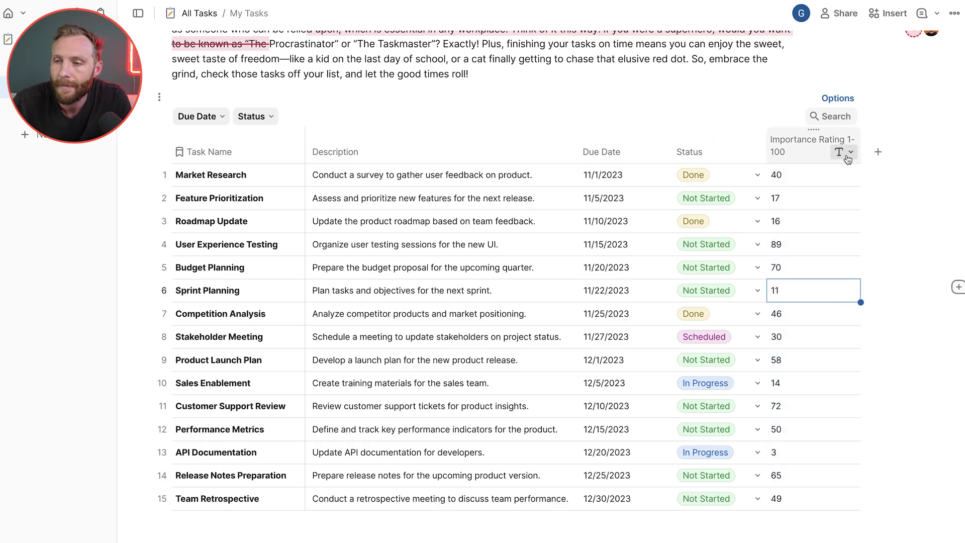
- Give the Importance Rating 1-100 column a white-to-yellow colour-scale conditional format
left_click(848, 153)
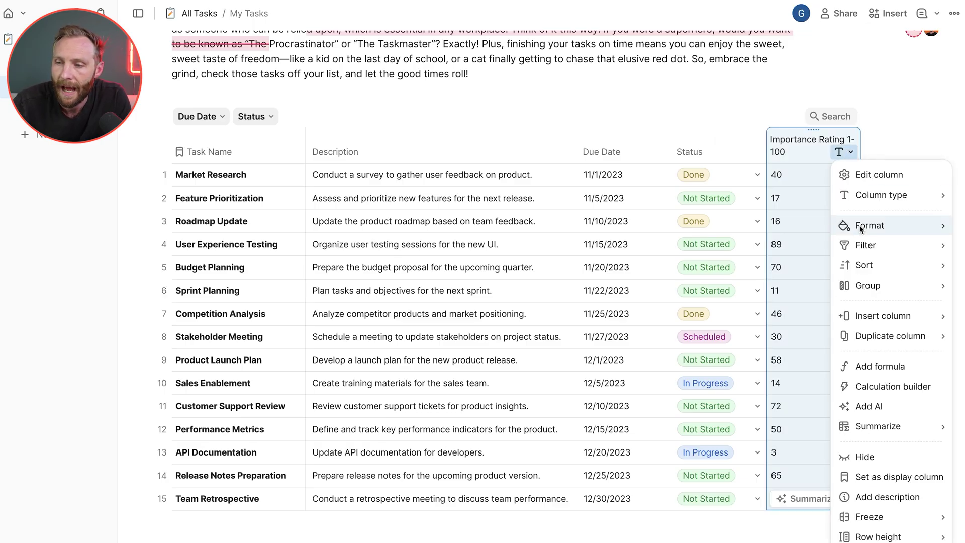
mouse_move(859, 225)
left_click(781, 245)
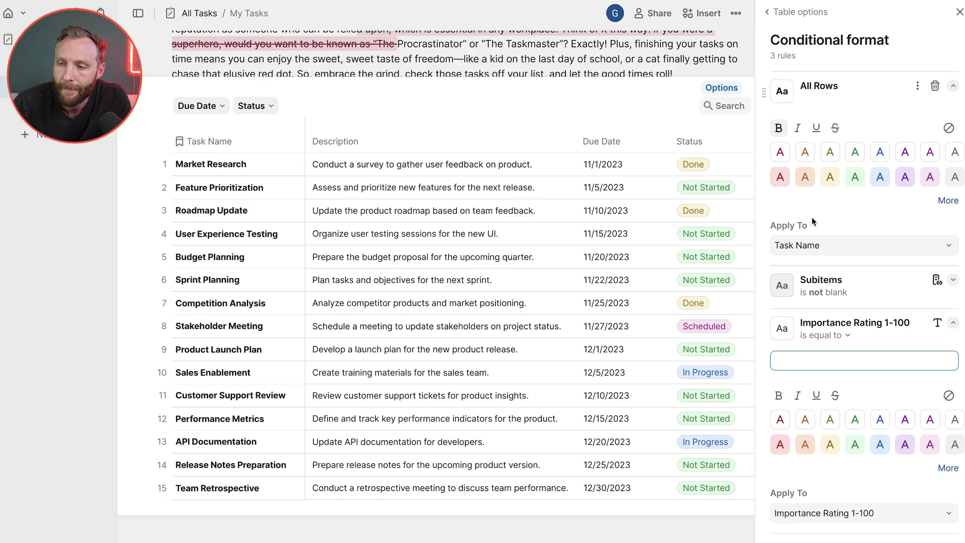
left_click(831, 336)
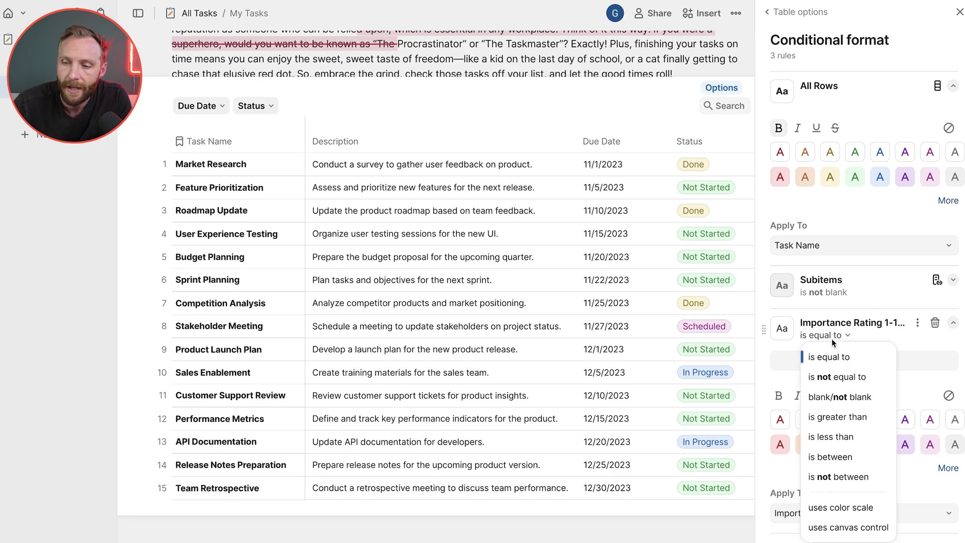
left_click(840, 507)
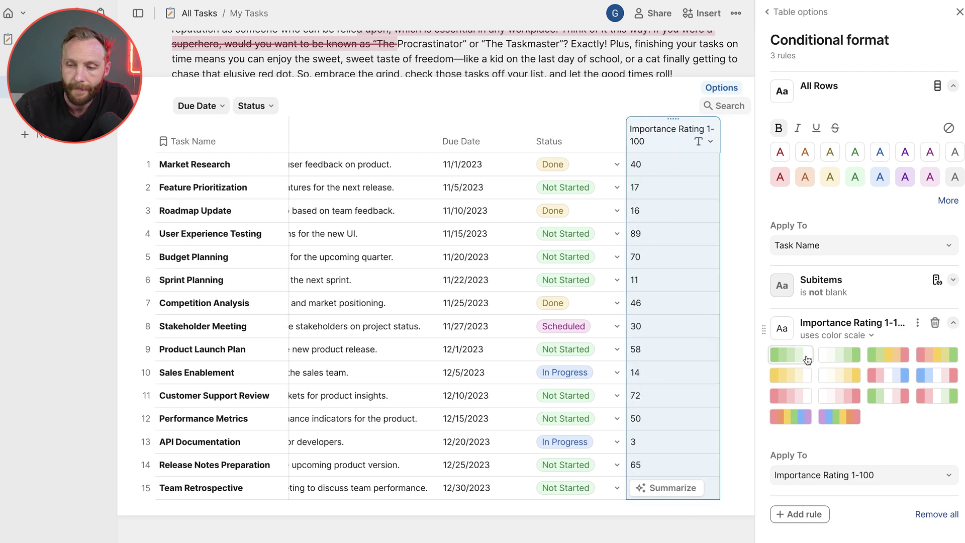
left_click(806, 358)
left_click(792, 421)
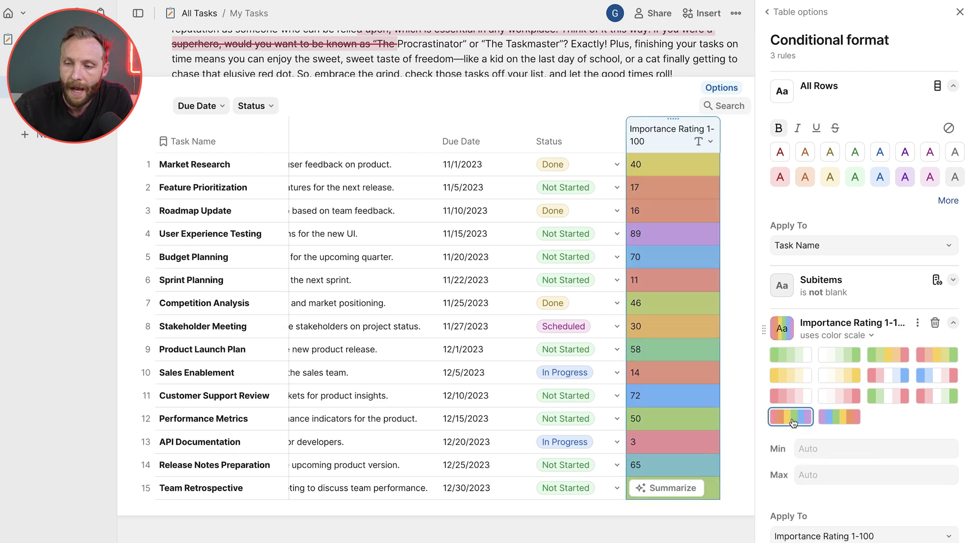
left_click(840, 378)
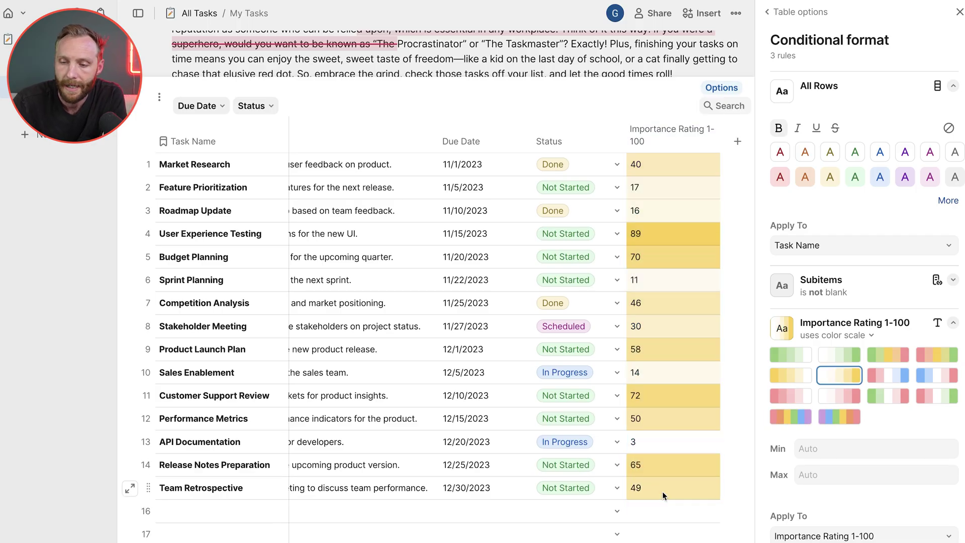
- Enter 100 as the Importance Rating in new row 16
left_click(655, 512)
type("100")
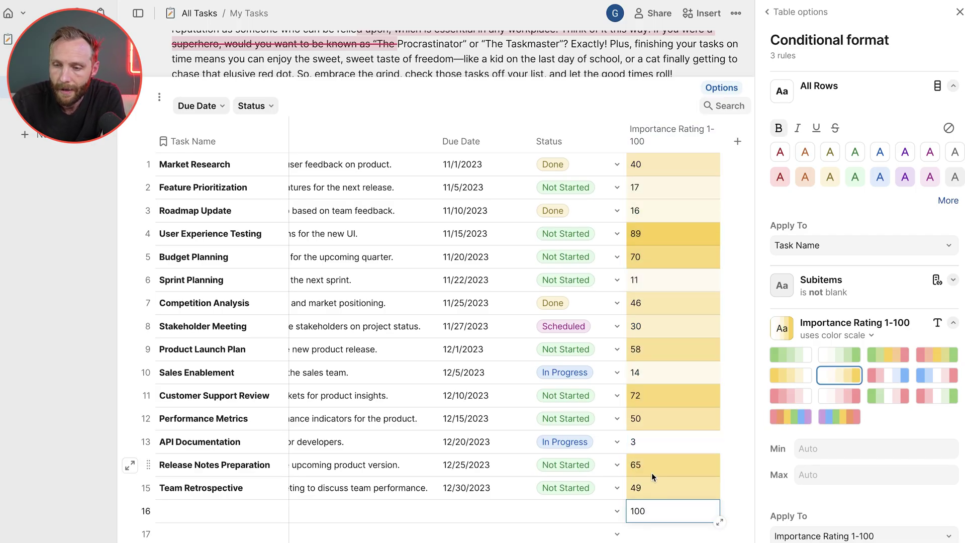
key("Return")
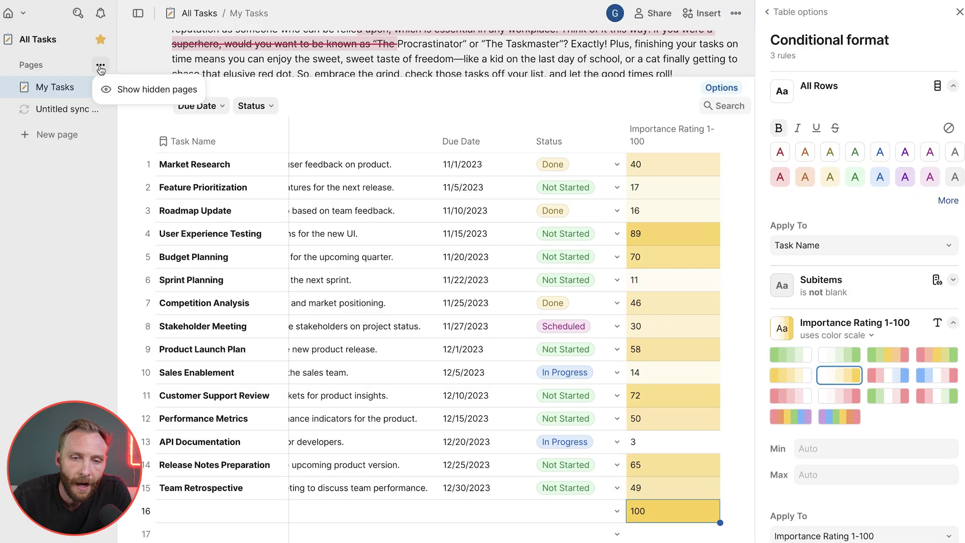
- Toggle the doc's hidden pages on, off, and on again in the Pages list
left_click(121, 89)
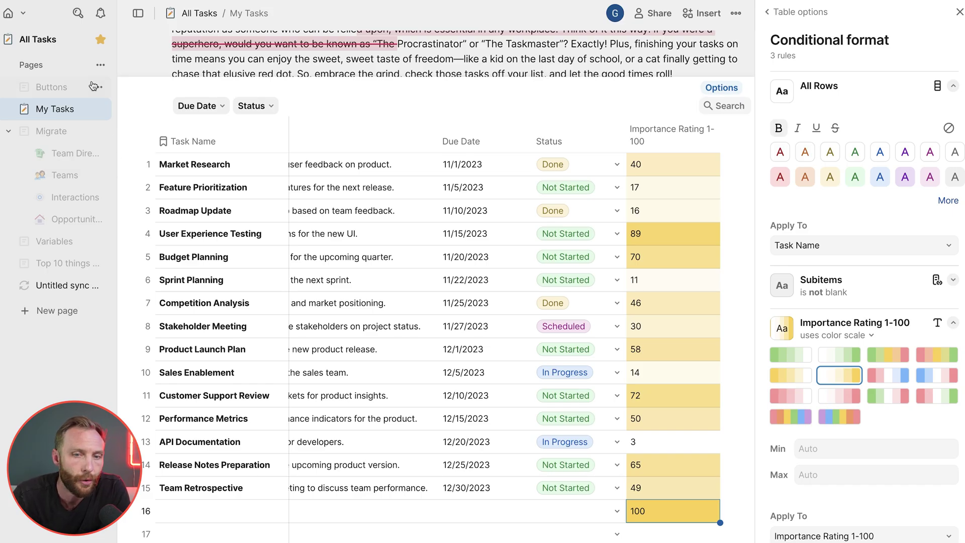
left_click(101, 67)
left_click(121, 90)
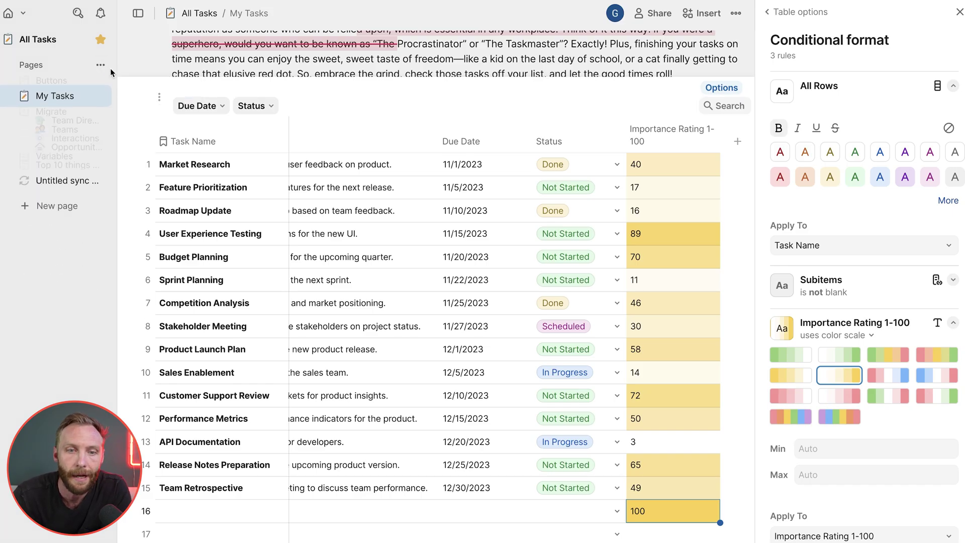
left_click(101, 66)
left_click(121, 89)
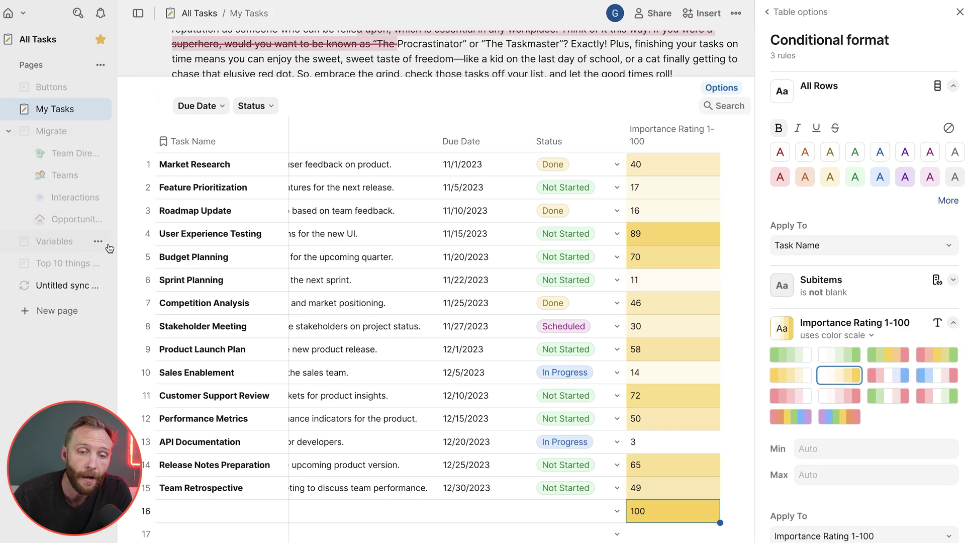
- Bookmark the Variables page, hide the hidden pages, and delete the Untitled sync page
left_click(98, 243)
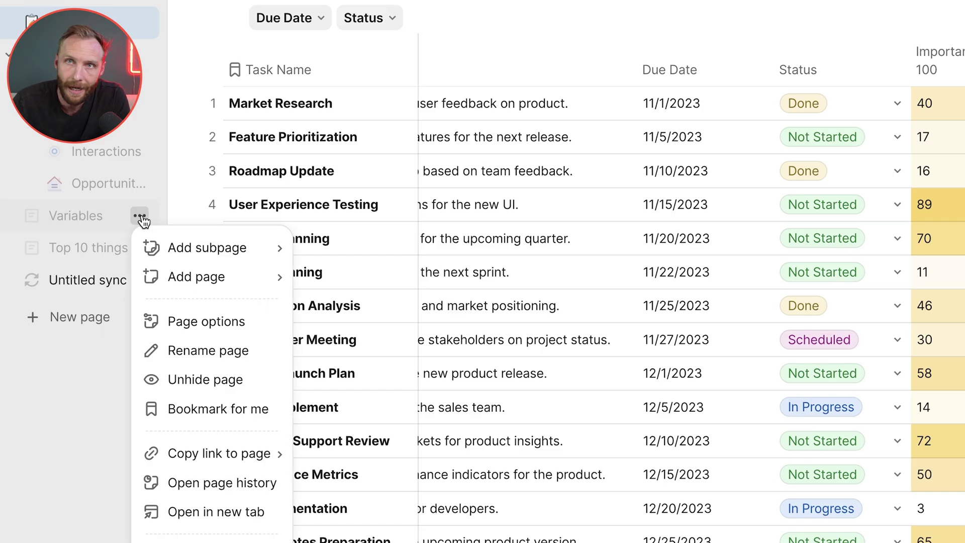
left_click(206, 407)
left_click(142, 18)
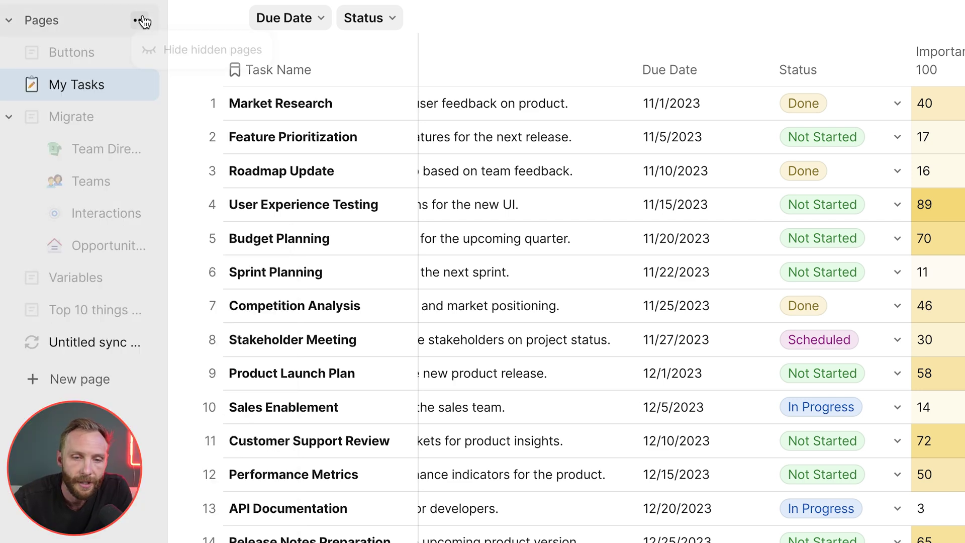
left_click(161, 54)
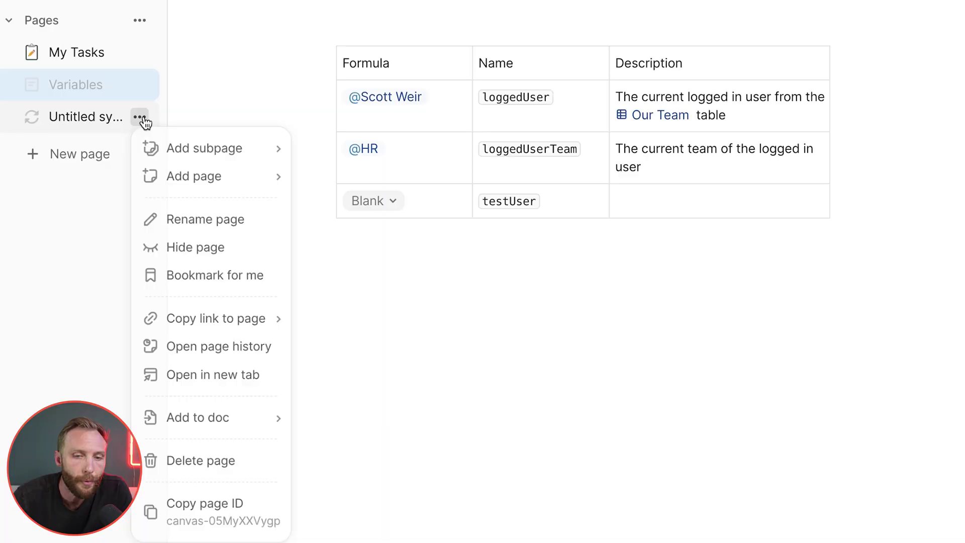
left_click(179, 474)
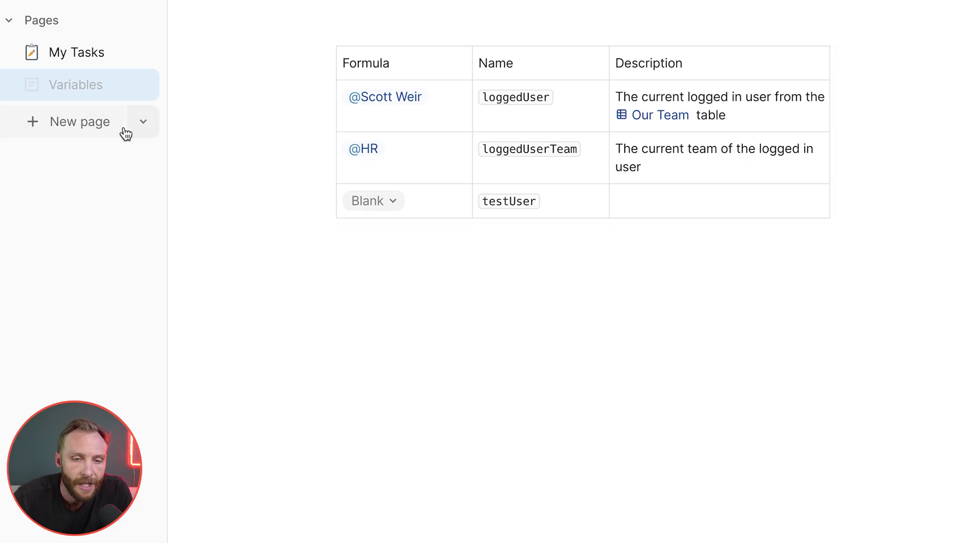
- Create a sync page from a pasted link, choosing the Team page from SimplaDocs Task HQ
left_click(75, 129)
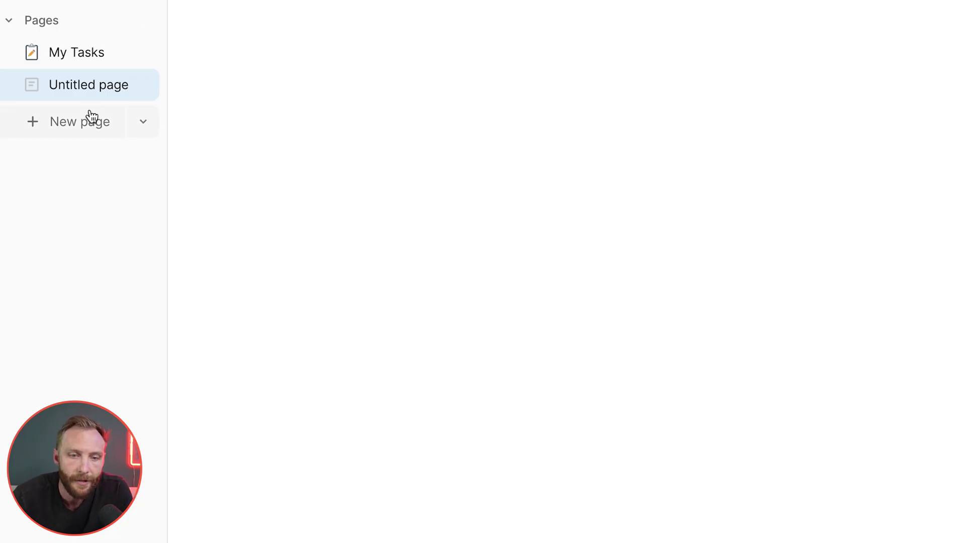
left_click(145, 125)
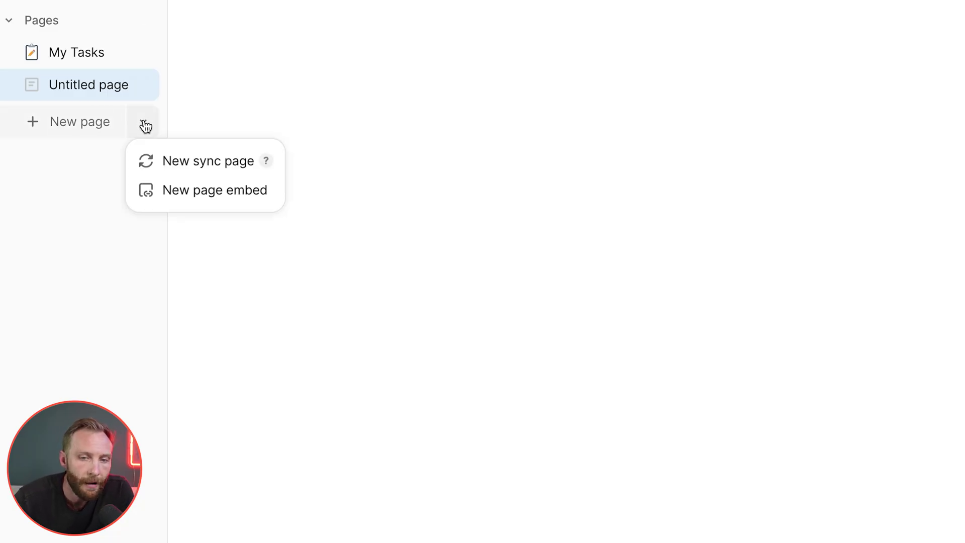
left_click(217, 161)
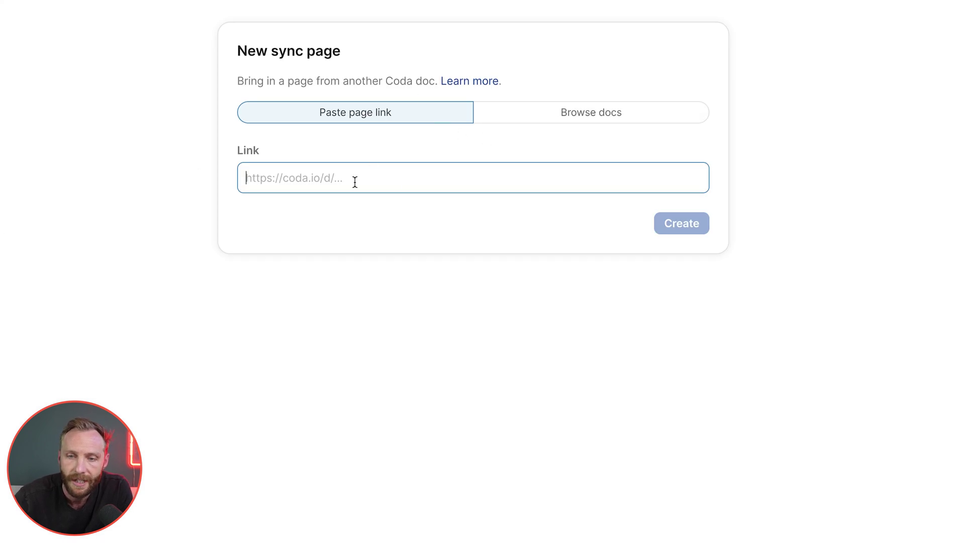
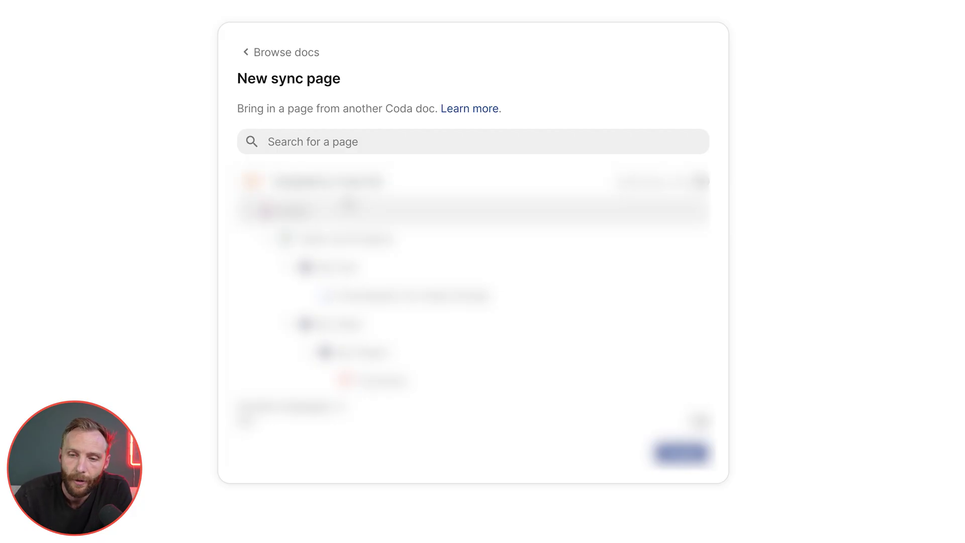
scroll(440, 291, "down", 5)
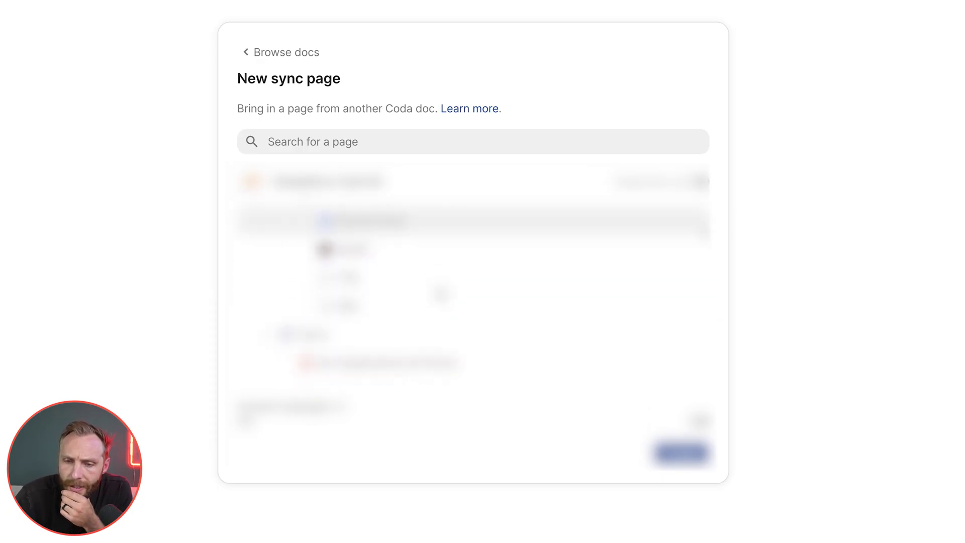
scroll(440, 296, "down", 5)
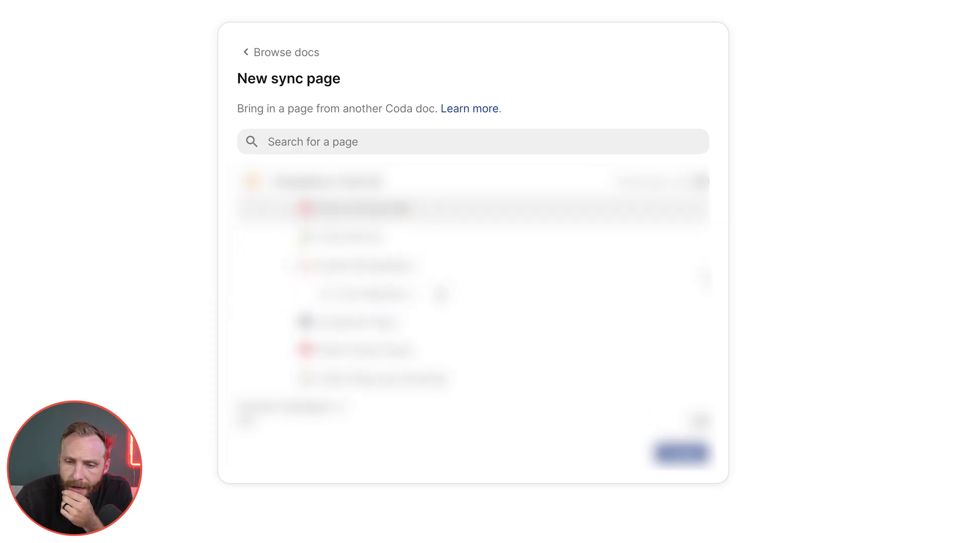
scroll(440, 294, "down", 5)
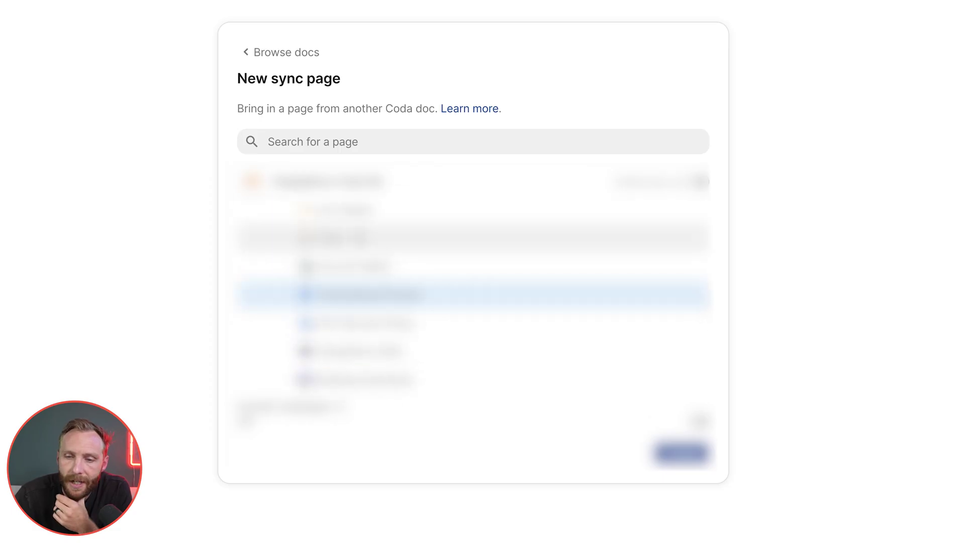
left_click(367, 239)
left_click(681, 453)
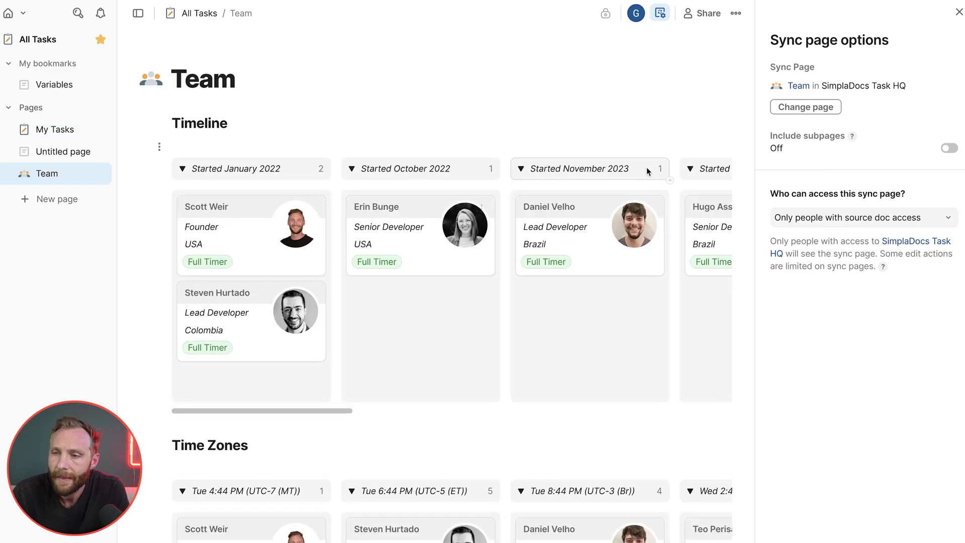
- Set the Team sync page's access to Everyone in this doc
left_click(958, 12)
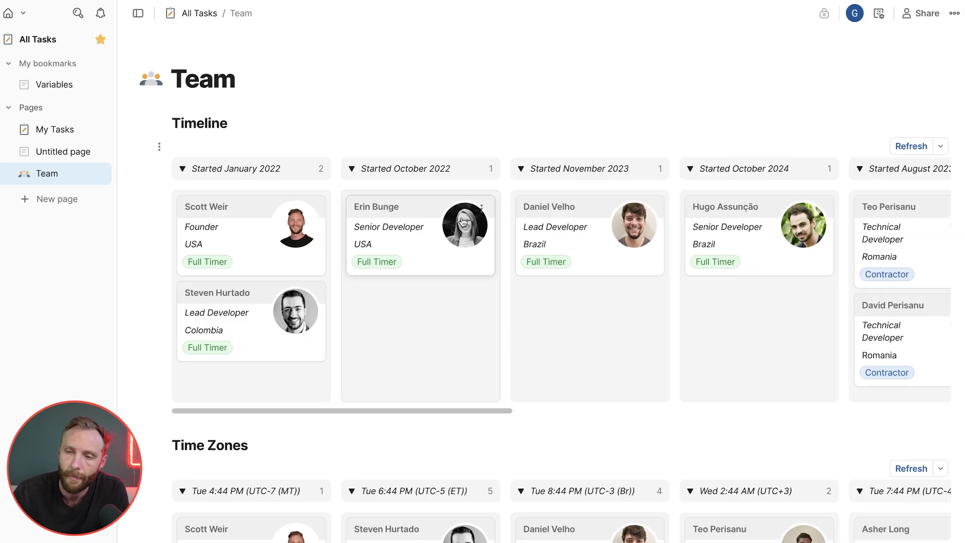
scroll(504, 330, "right", 4)
scroll(505, 330, "left", 4)
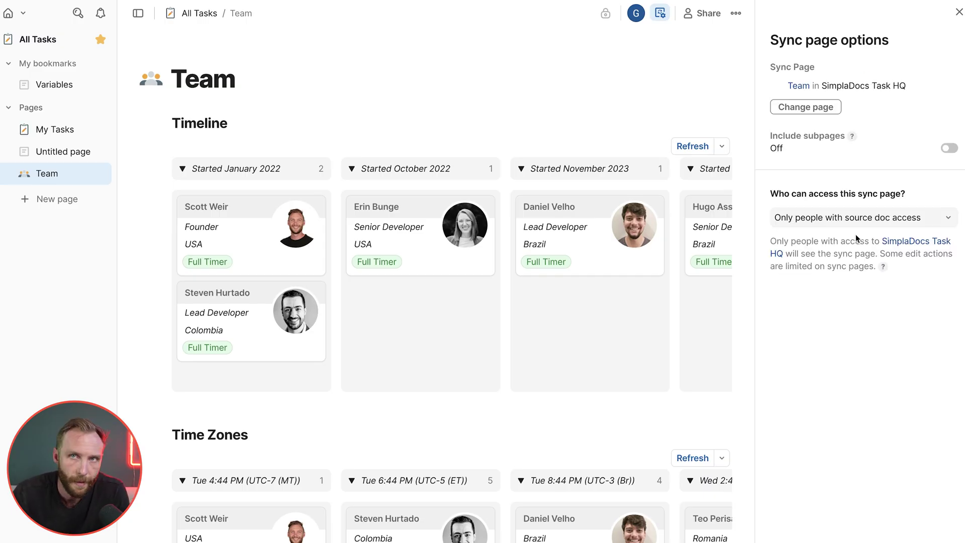
left_click(869, 219)
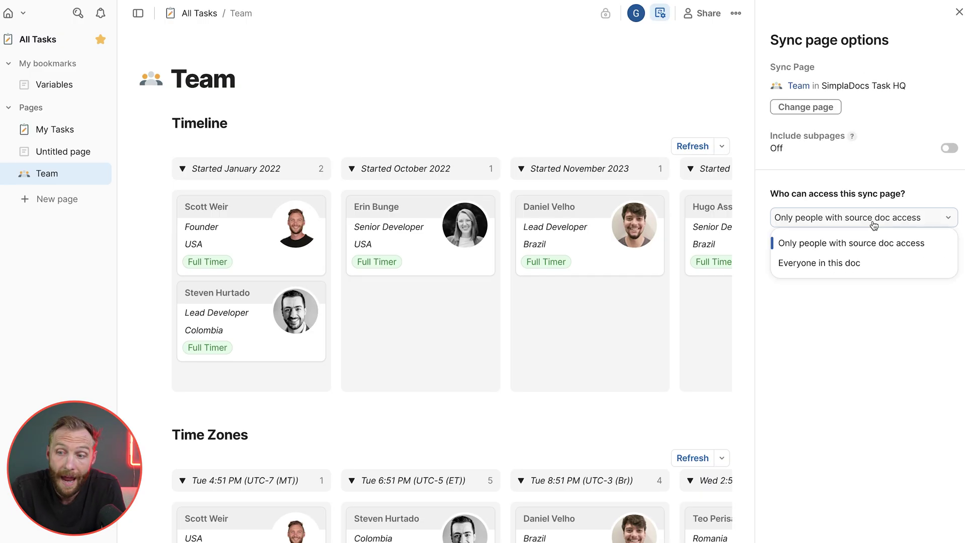
left_click(817, 263)
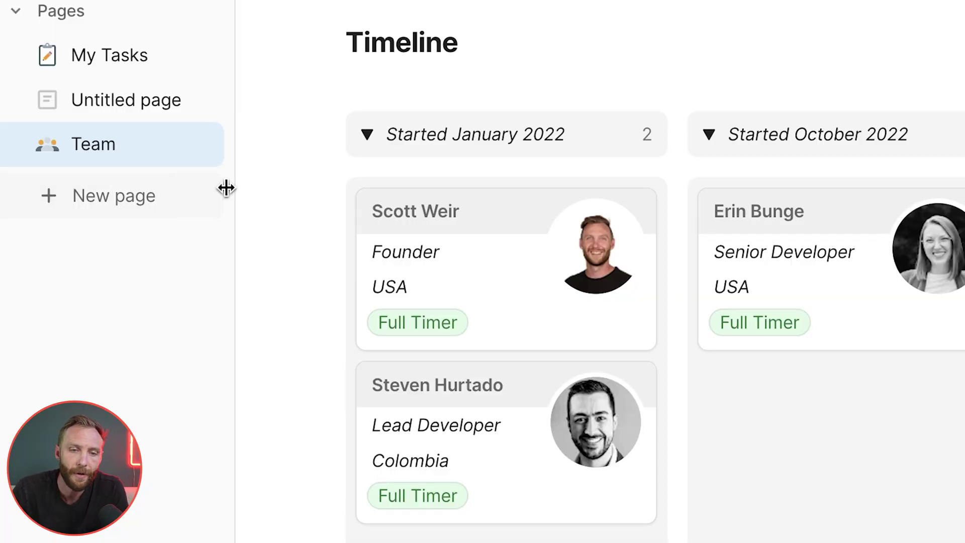
- Add a new page embed in Coda and bring up the Google Sheets spreadsheet
left_click(205, 198)
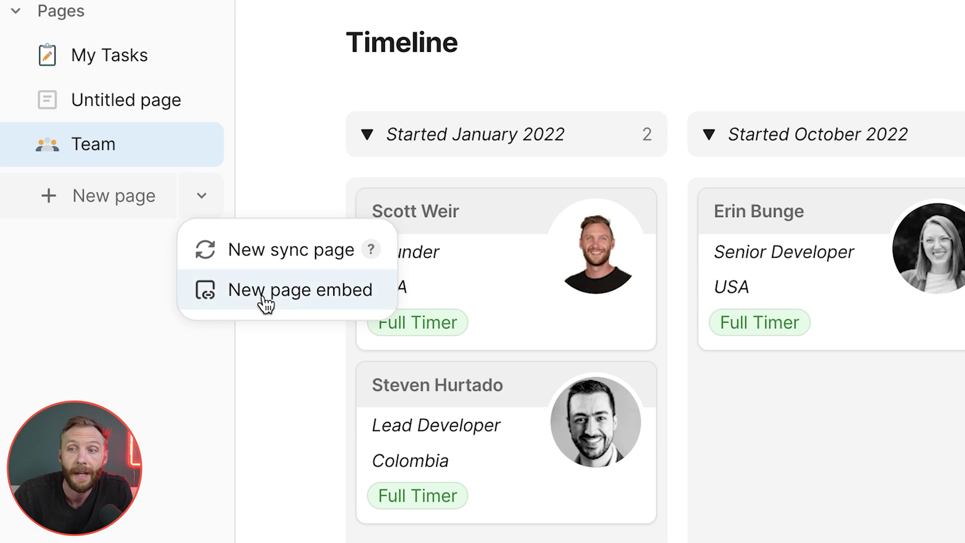
left_click(265, 303)
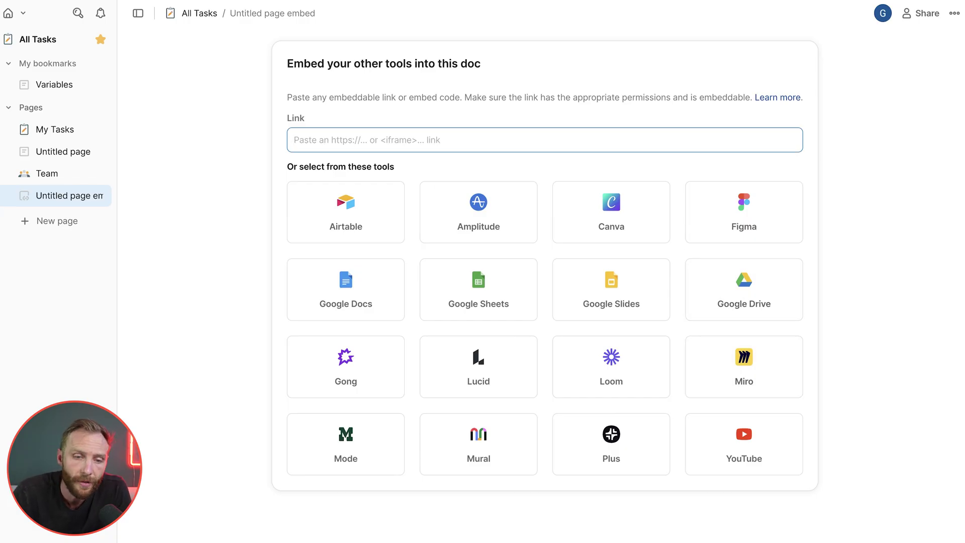
mouse_move(2, 244)
left_click(80, 405)
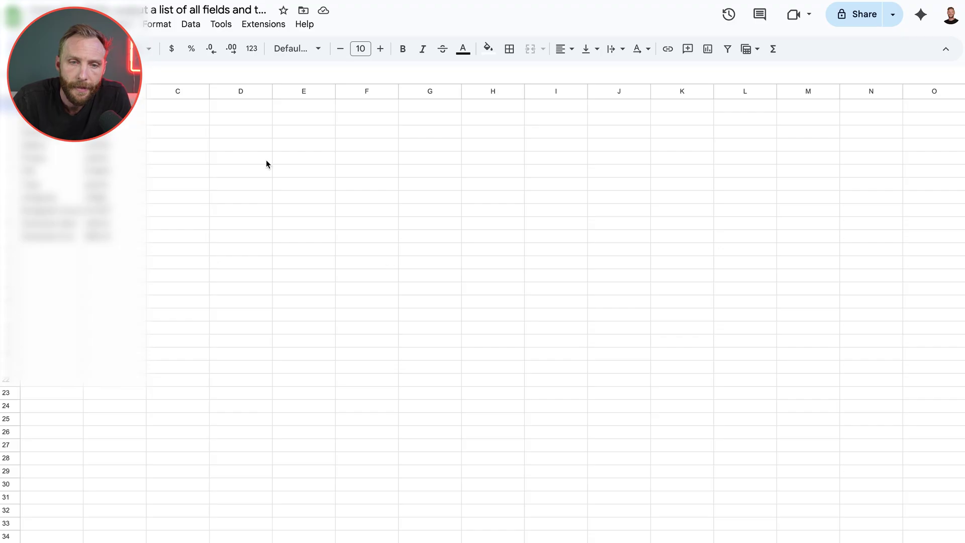
- Copy the Google Sheets URL and paste it as the Coda embed page's link
key("super+shift+c")
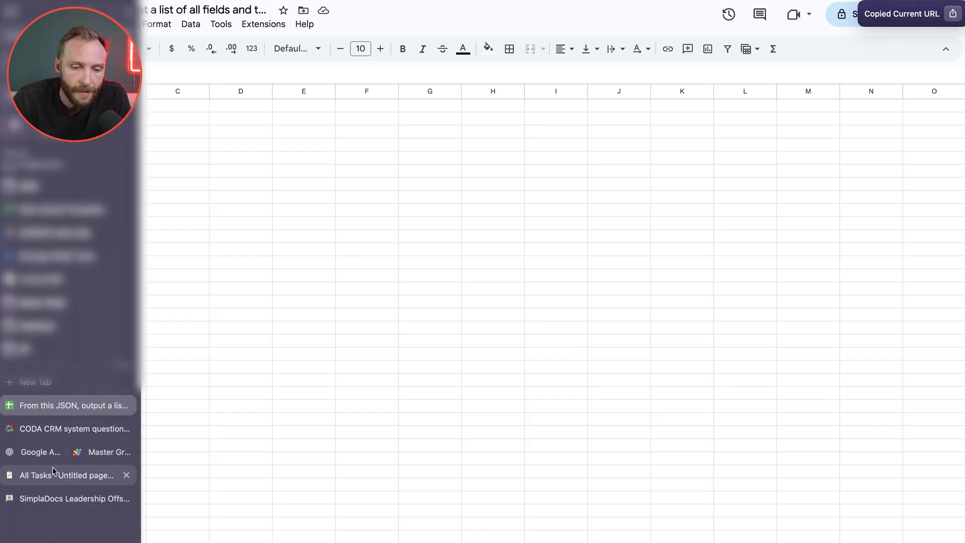
left_click(54, 474)
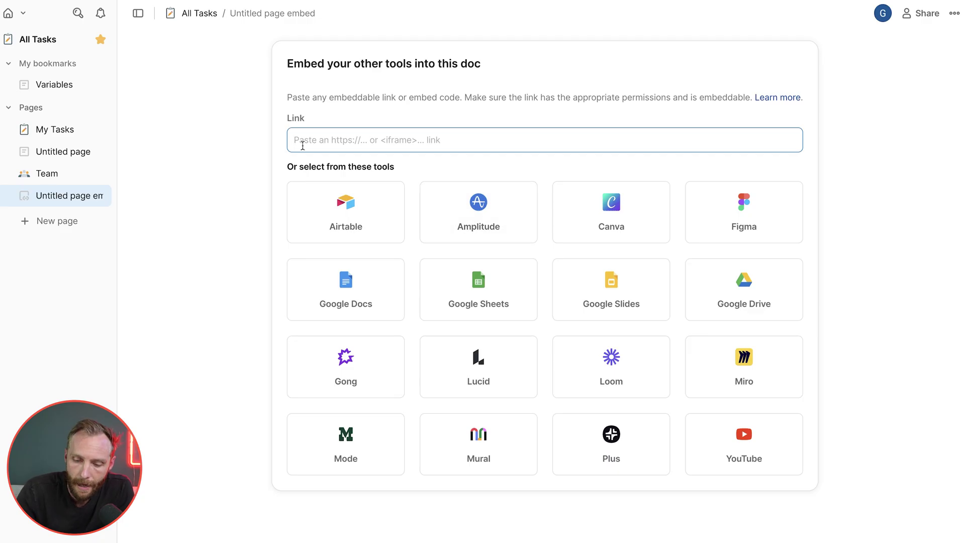
key("super+v")
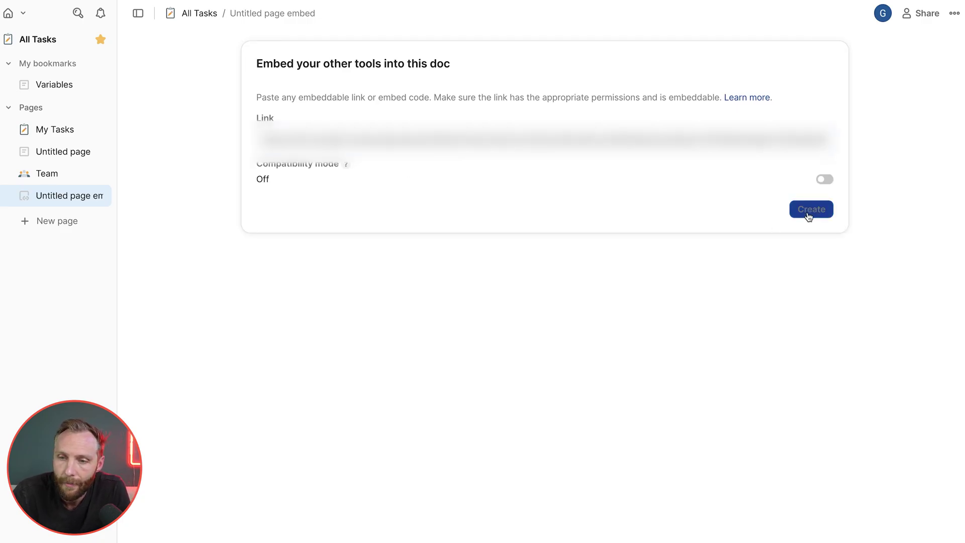
left_click(807, 212)
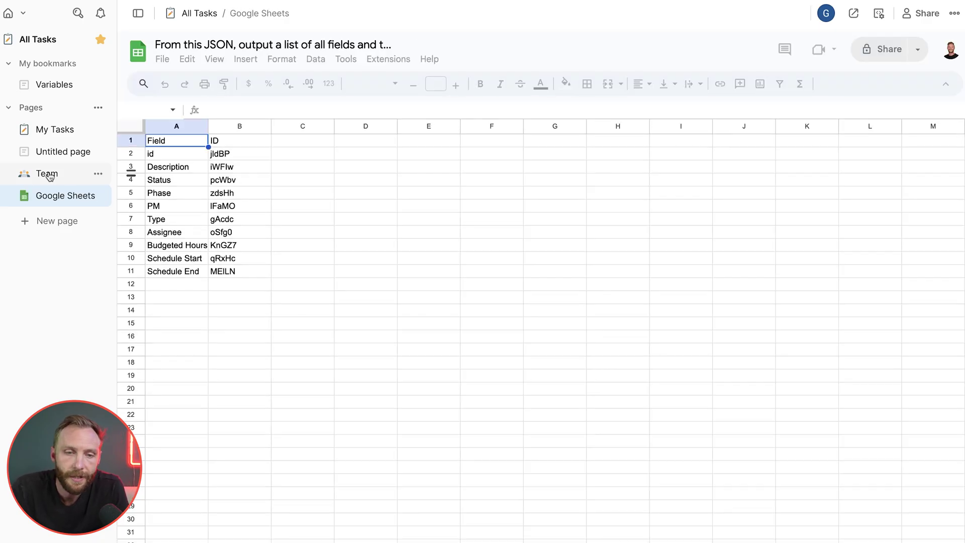
- Rename the Google Sheets embed page to 'Important Sheet'
double_click(61, 195)
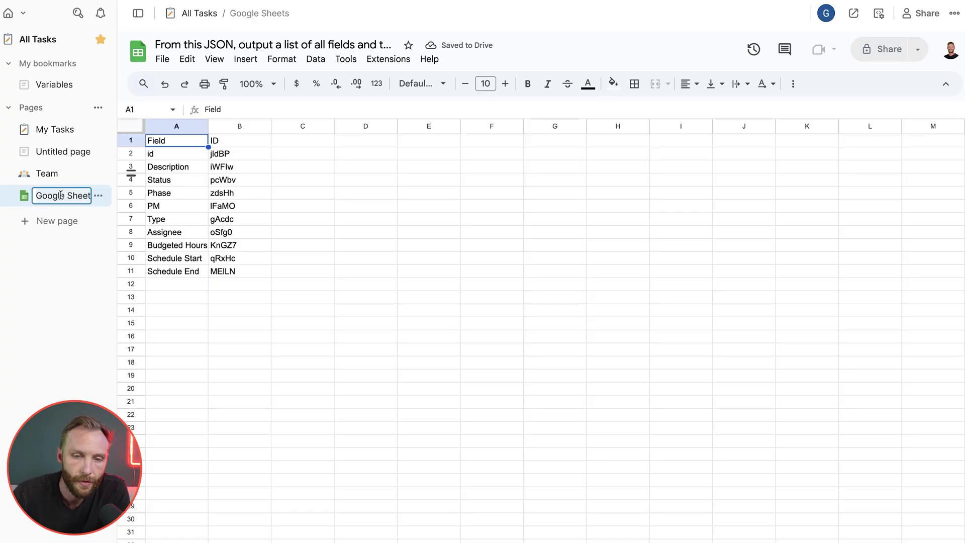
type("Important")
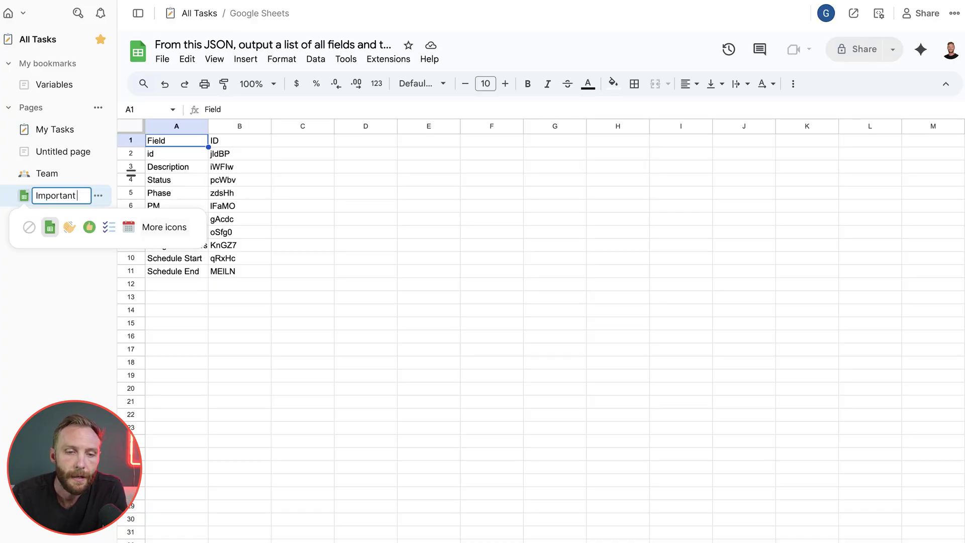
type(" Sheet")
key("Return")
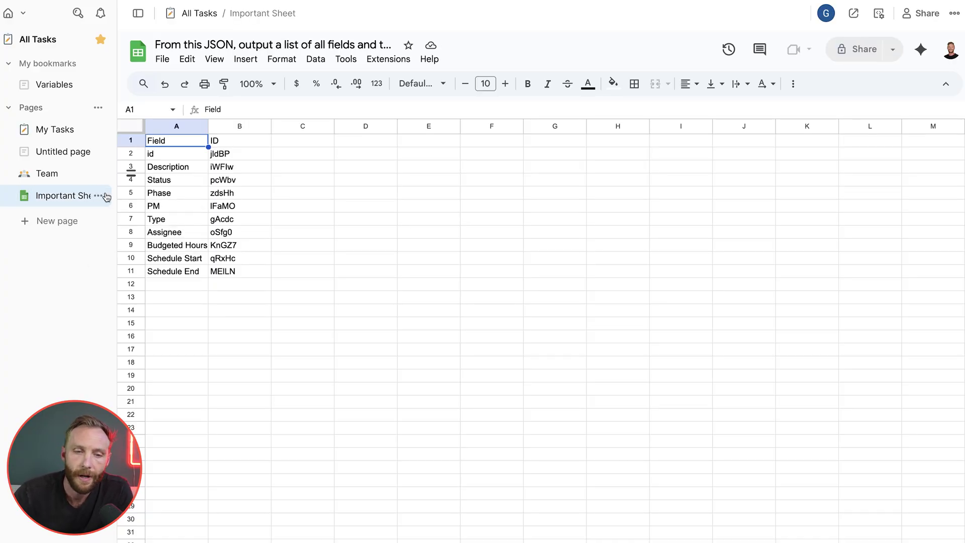
- Type 'Fully' into cell C6 of the embedded sheet on the Important Sheet page
left_click(53, 173)
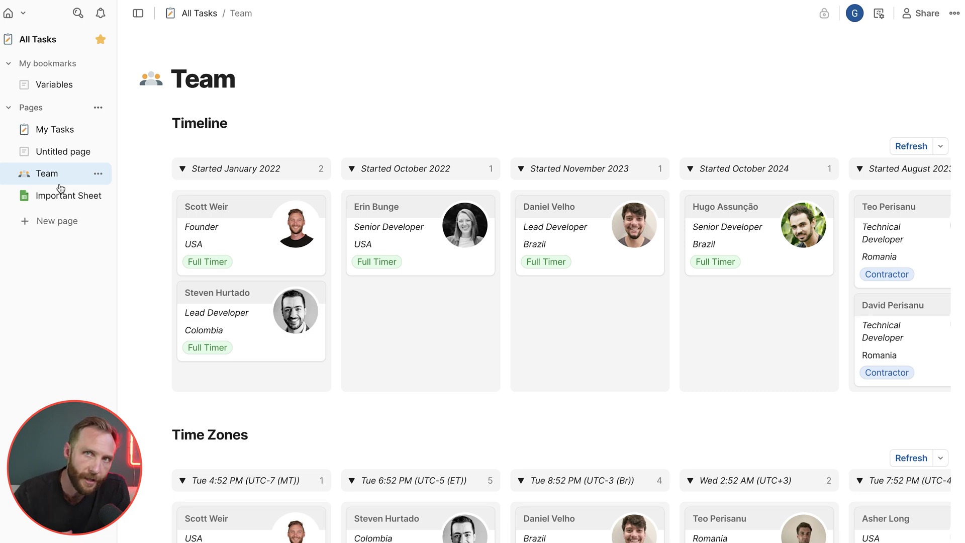
left_click(55, 195)
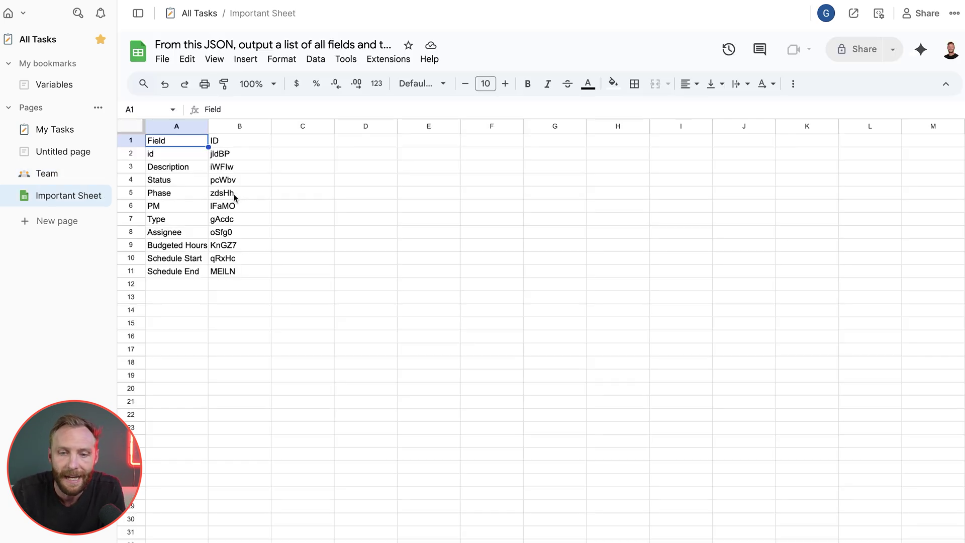
left_click(291, 206)
type("Fully")
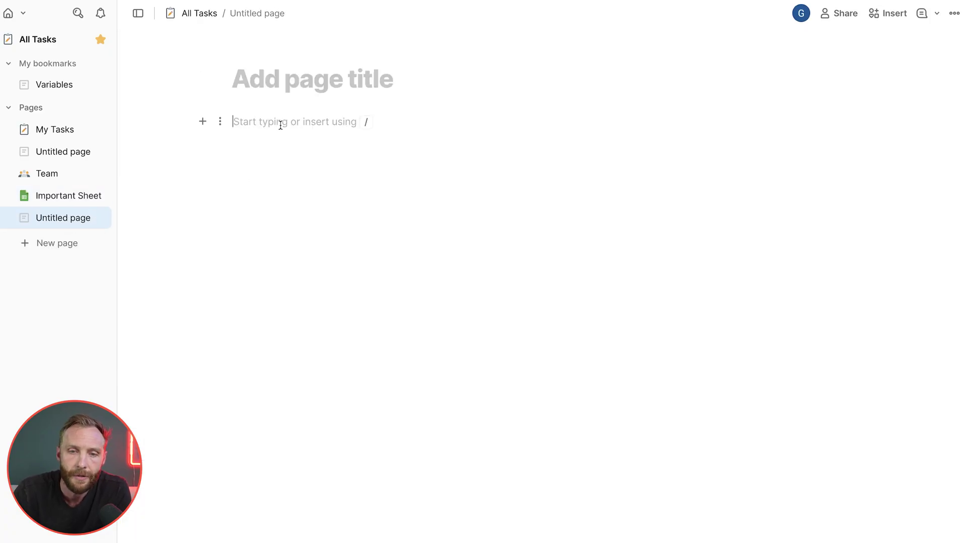
- Insert the PRD template into the blank page with the /prd slash command
type("/best")
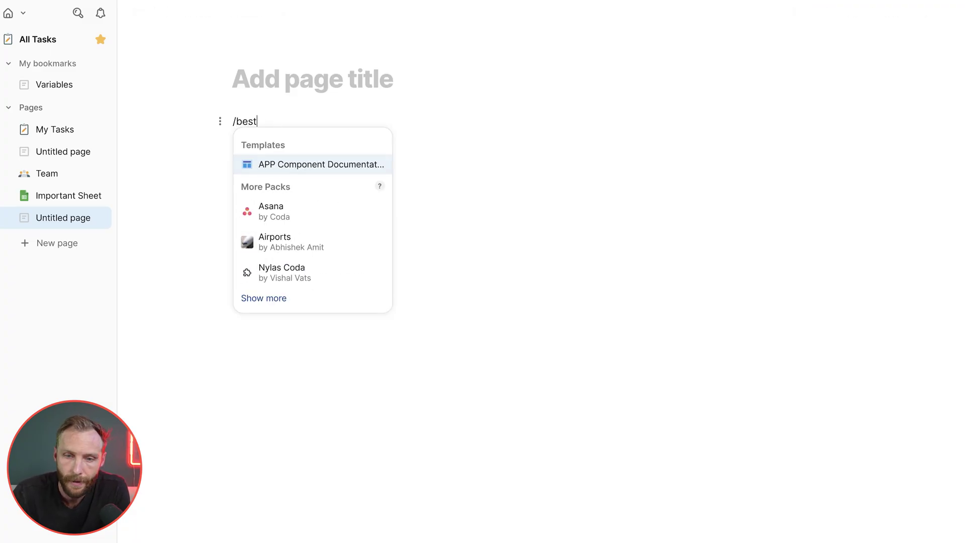
key("BackSpace")
key("BackSpace")
key("BackSpace")
key("BackSpace")
type("prd")
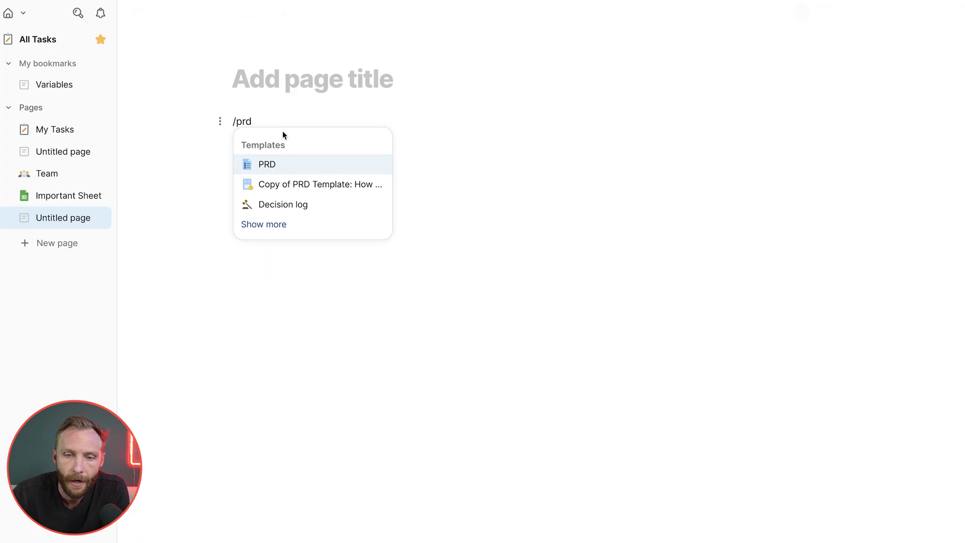
left_click(291, 164)
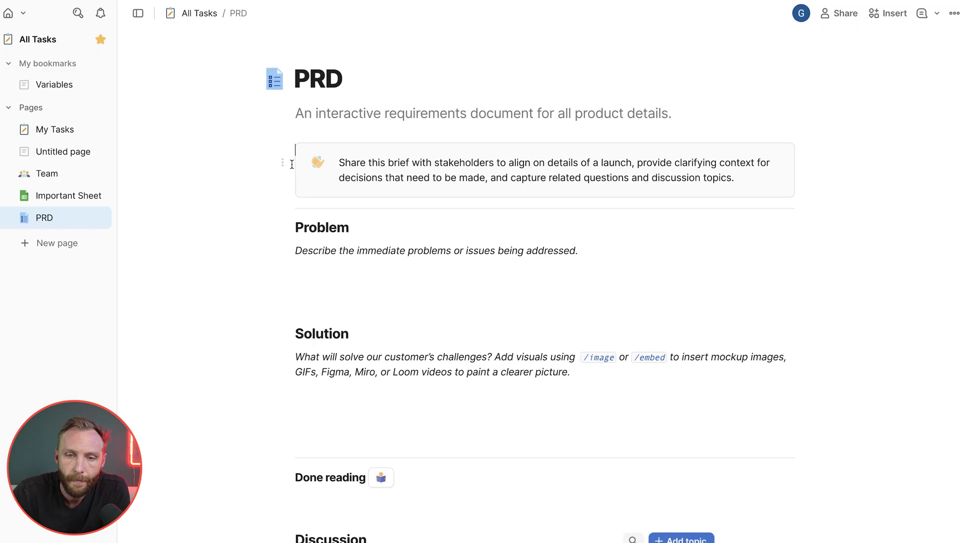
- Look over the PRD's Problem and Solution sections and intro callout, then return to My Tasks
scroll(382, 297, "down", 2)
scroll(382, 297, "up", 2)
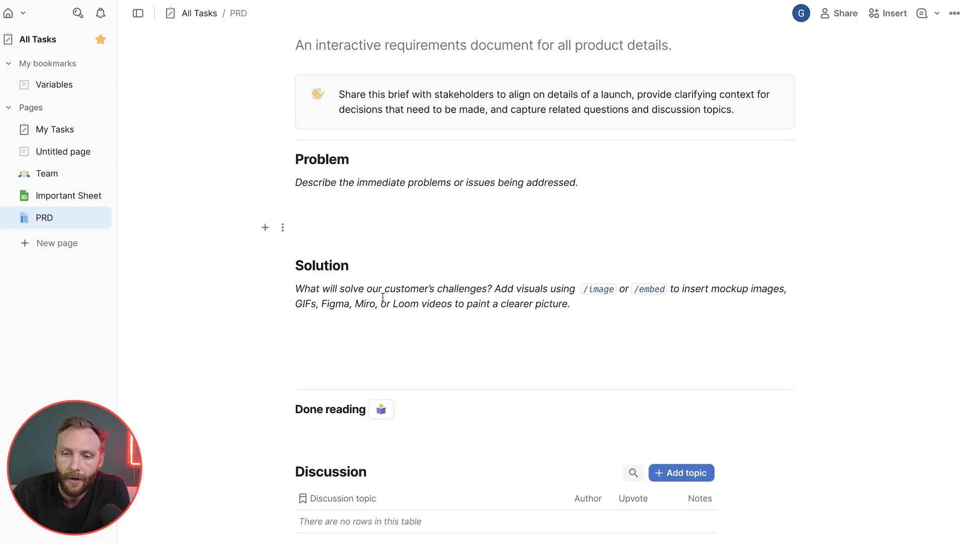
left_click_drag(334, 271, 349, 334)
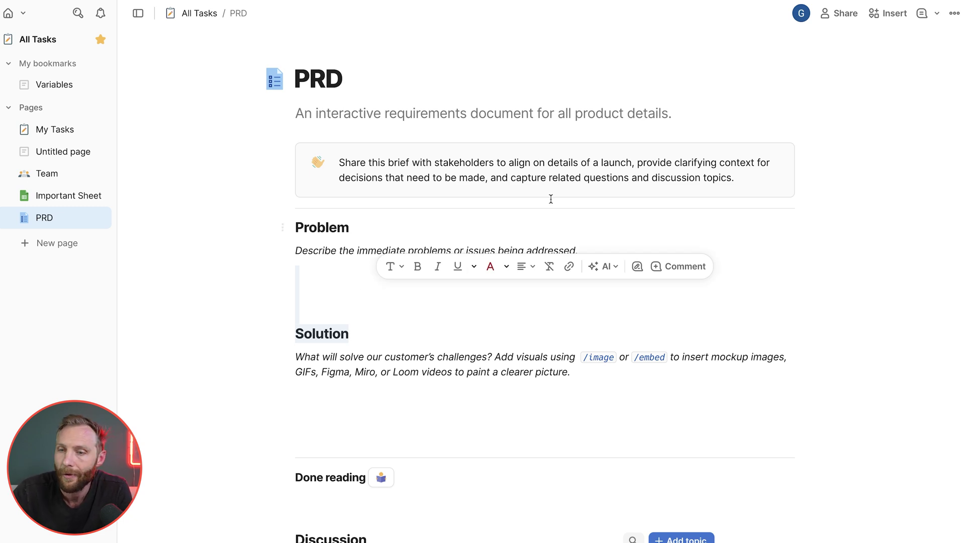
left_click(474, 170)
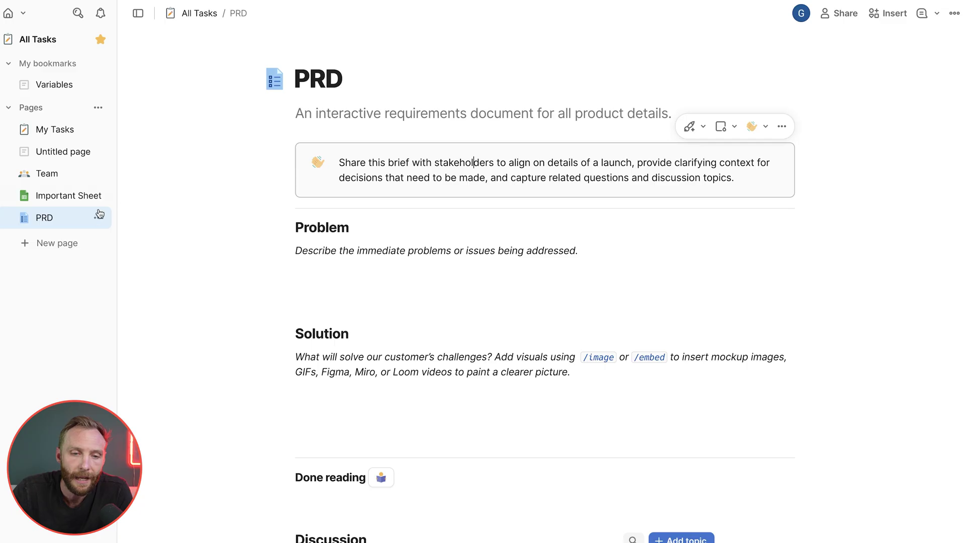
left_click(52, 139)
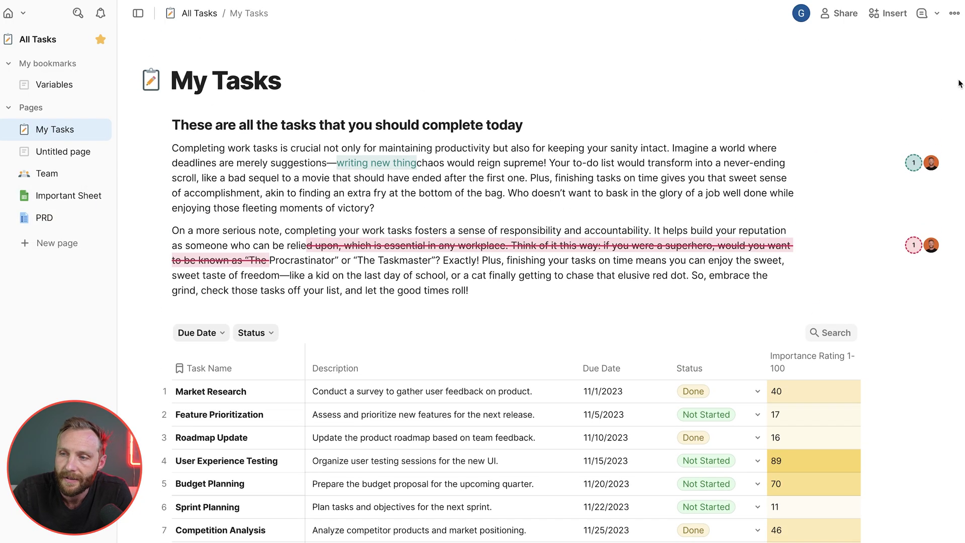
- Open Doc settings for the All Tasks doc from the ••• menu
left_click(953, 13)
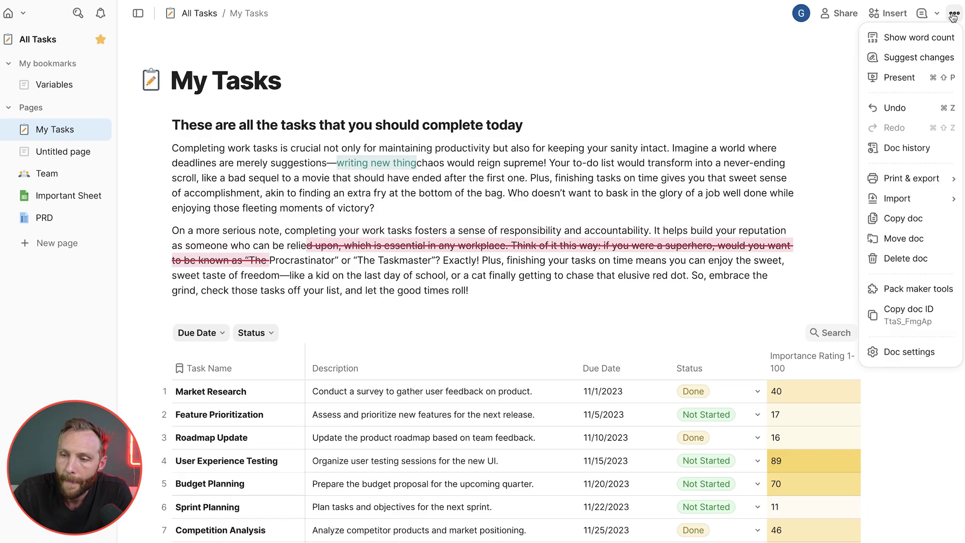
left_click(894, 353)
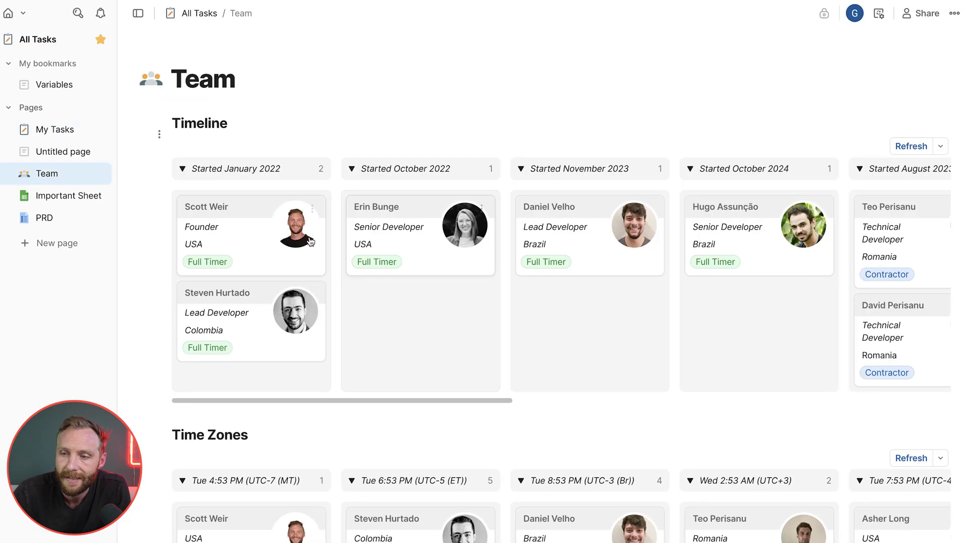
- Look over the doc's sharing options, then close the Share dialog
scroll(680, 336, "right", 8)
scroll(682, 341, "right", 9)
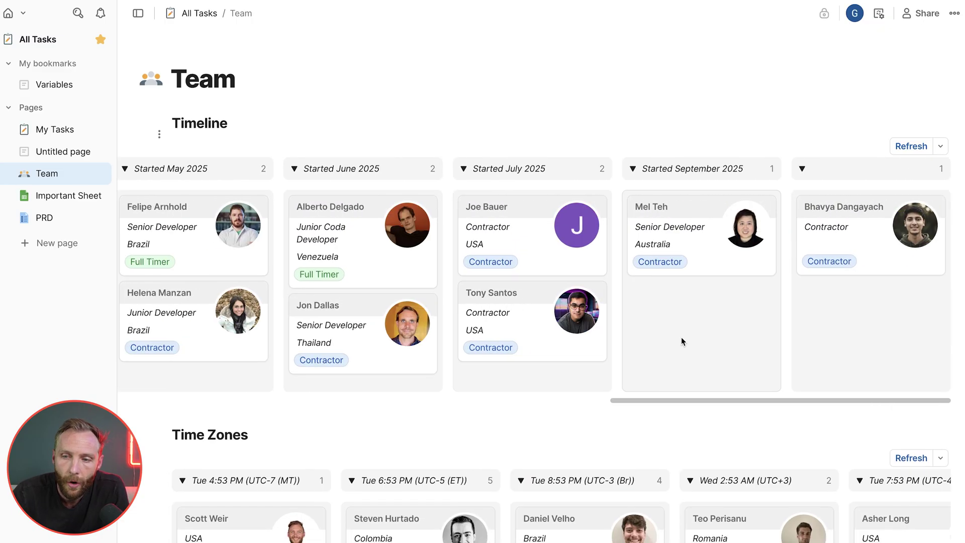
scroll(681, 342, "left", 18)
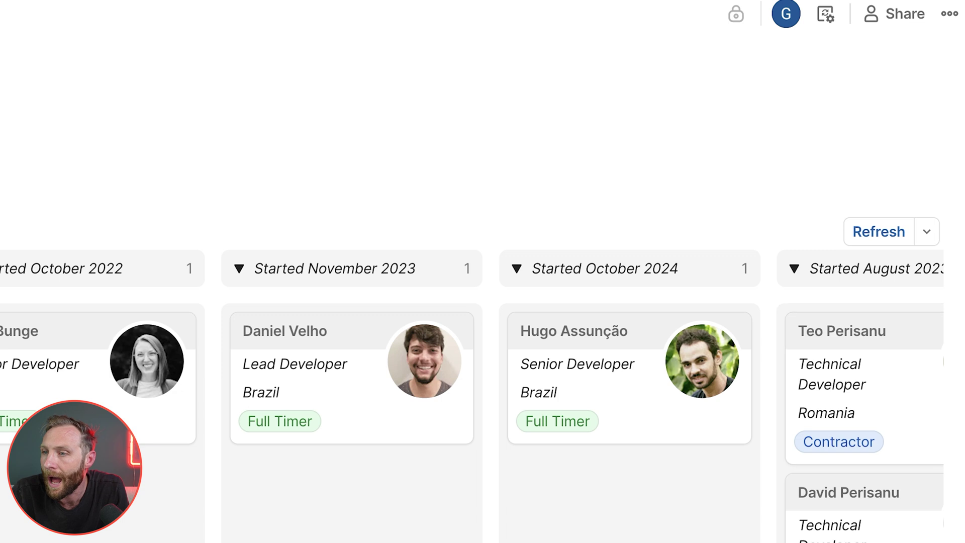
left_click(893, 16)
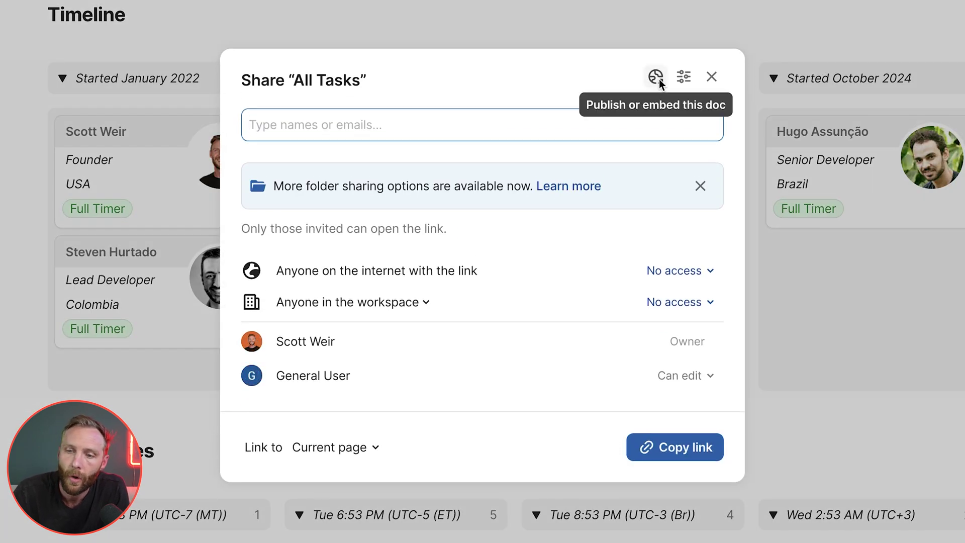
left_click(846, 10)
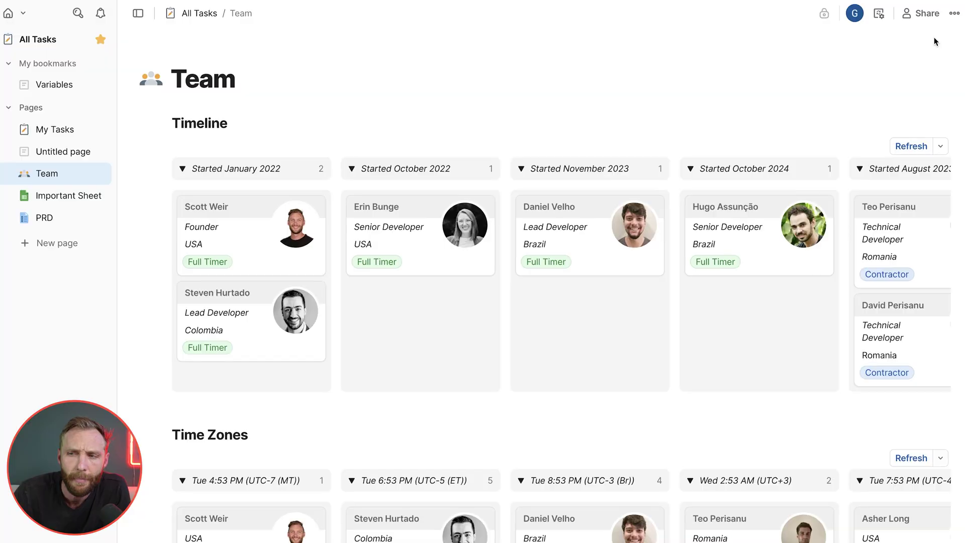
- Switch to My Tasks and open Doc settings, showing 284 words and 6 tables
left_click(953, 15)
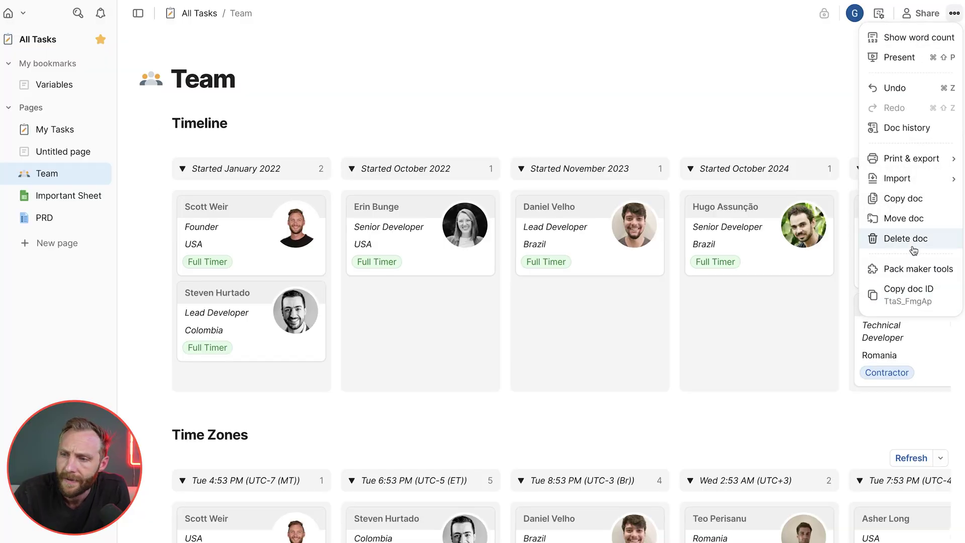
mouse_move(924, 168)
left_click(818, 86)
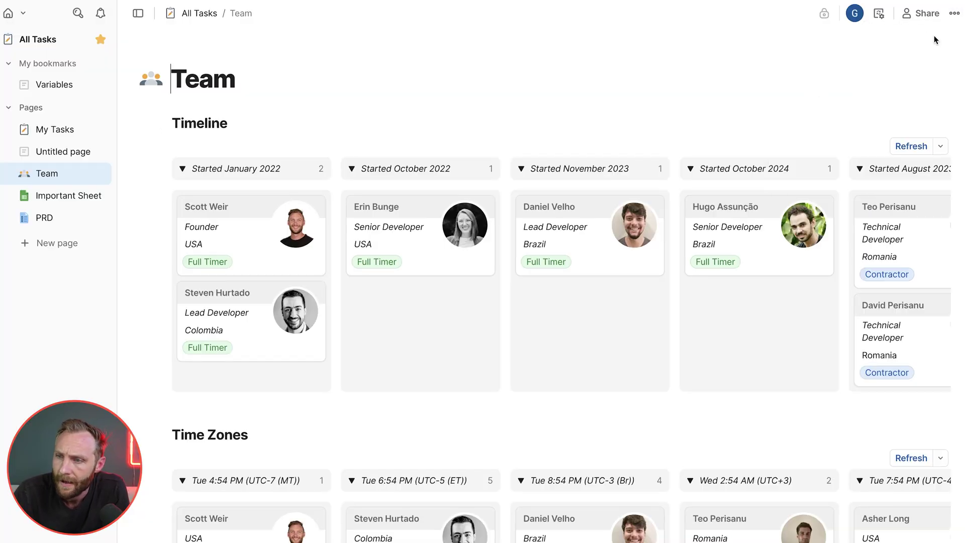
left_click(954, 13)
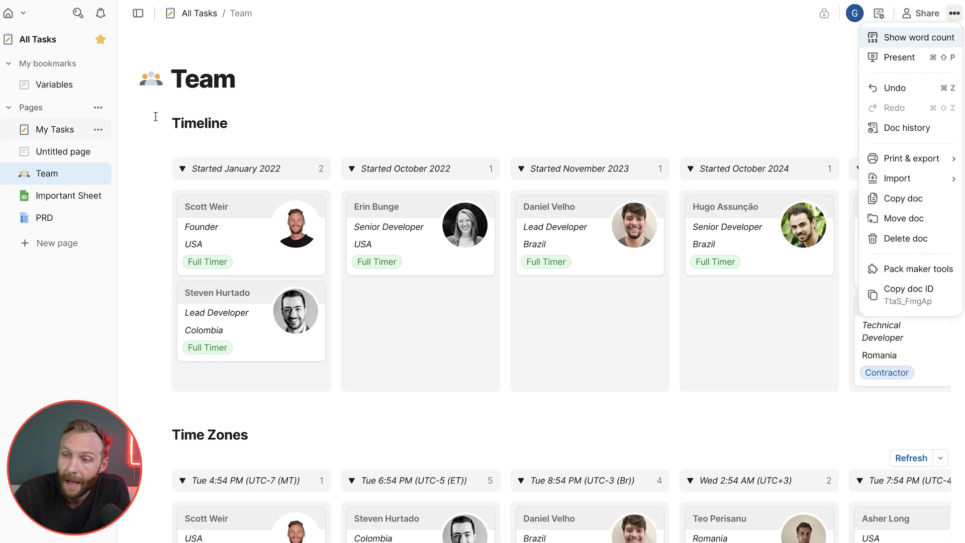
left_click(54, 84)
left_click(55, 129)
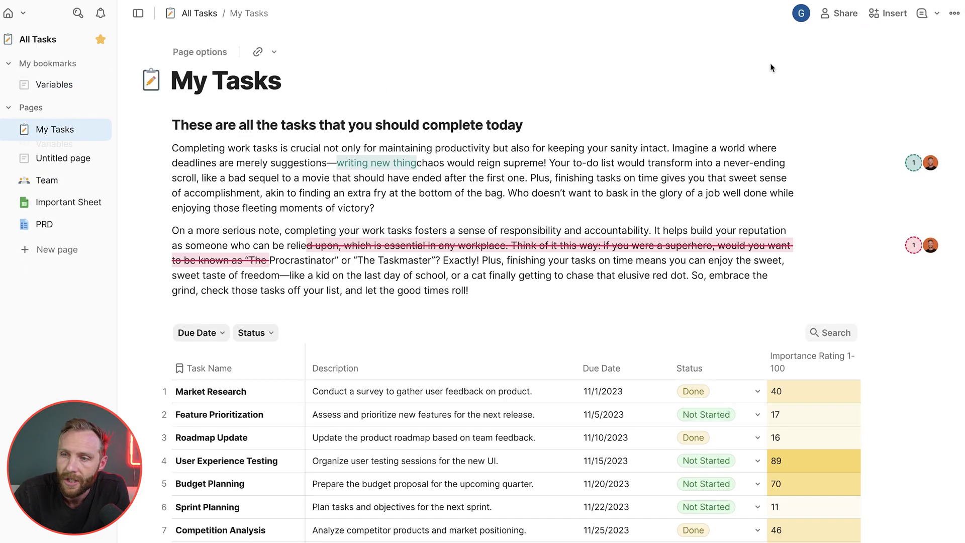
left_click(954, 14)
left_click(910, 353)
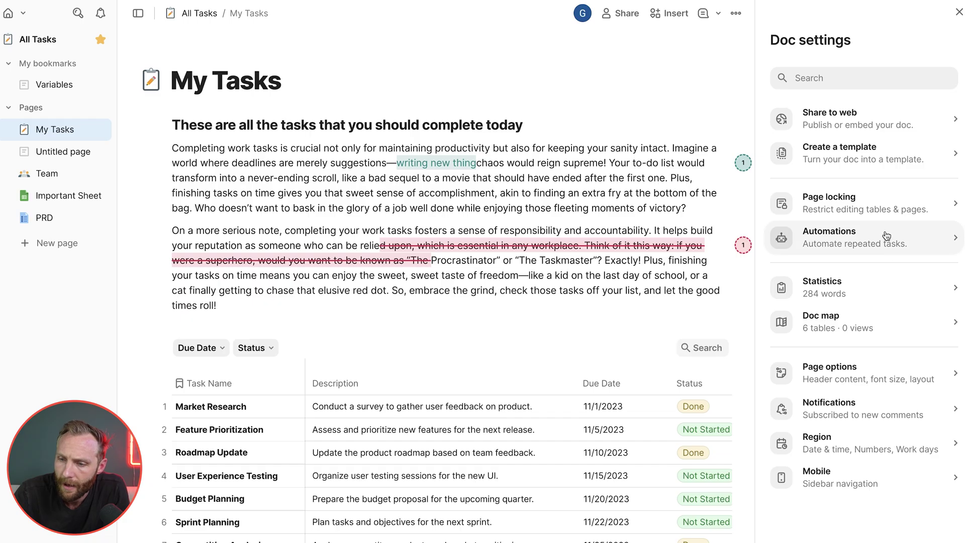
left_click(847, 114)
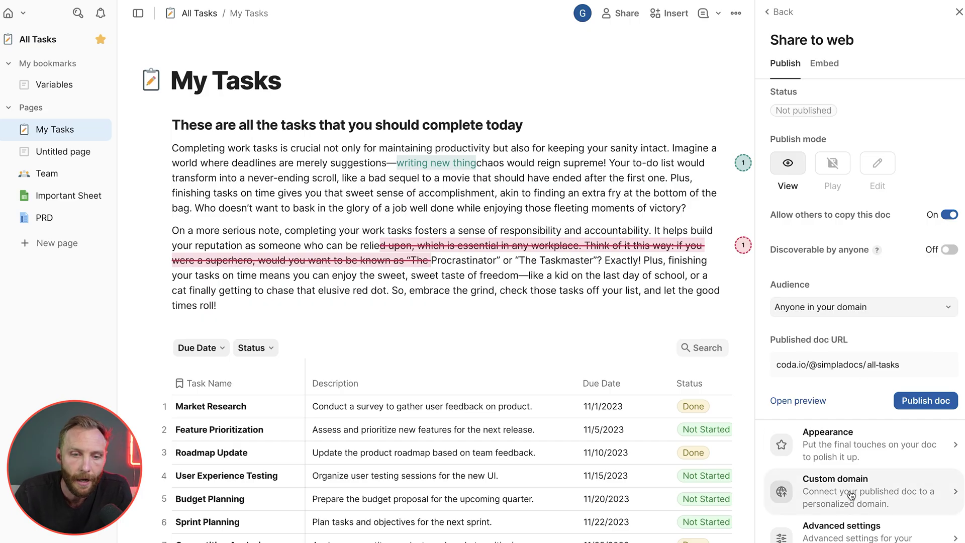
key("alt+space")
type("w")
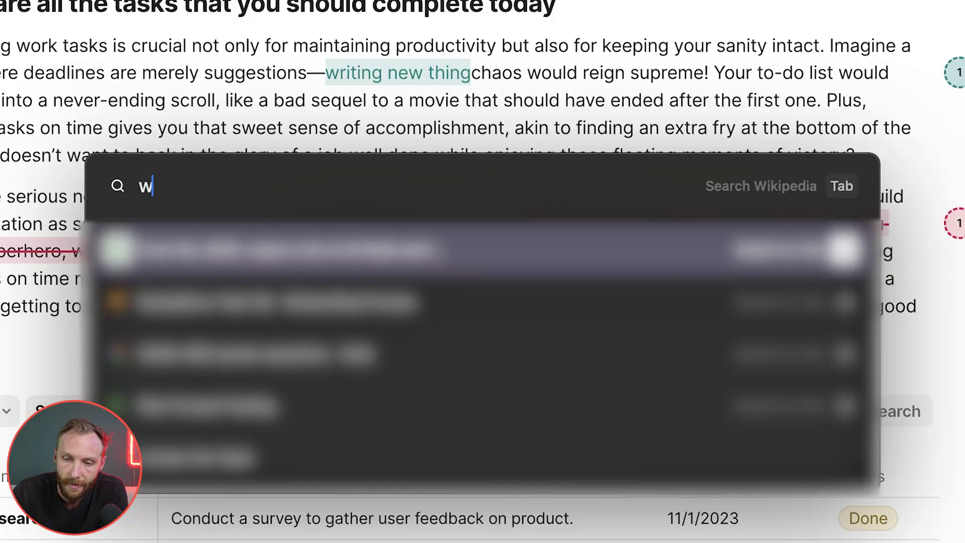
type("ww.codaquiz.")
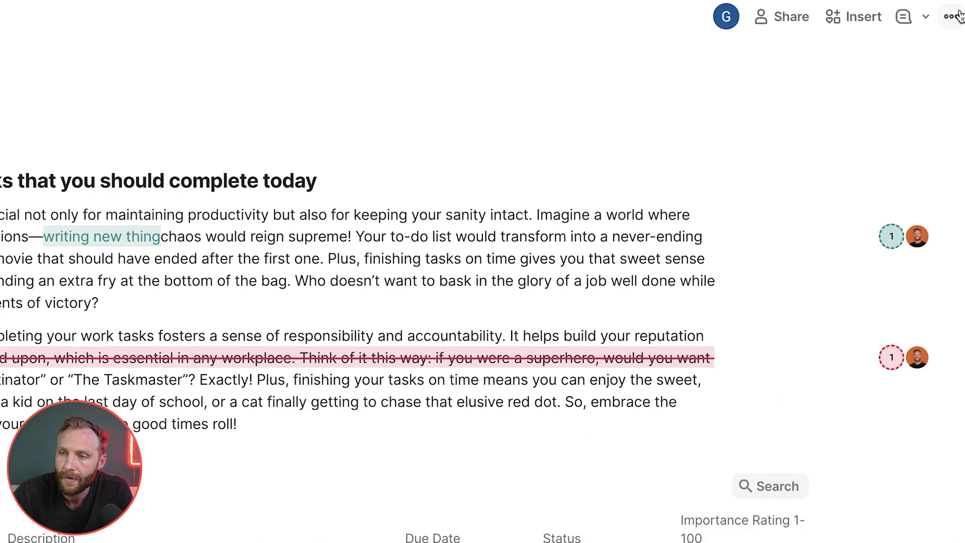
- Open the Region doc settings showing PDT time zone, MM/DD date order and 12-hour time
left_click(949, 25)
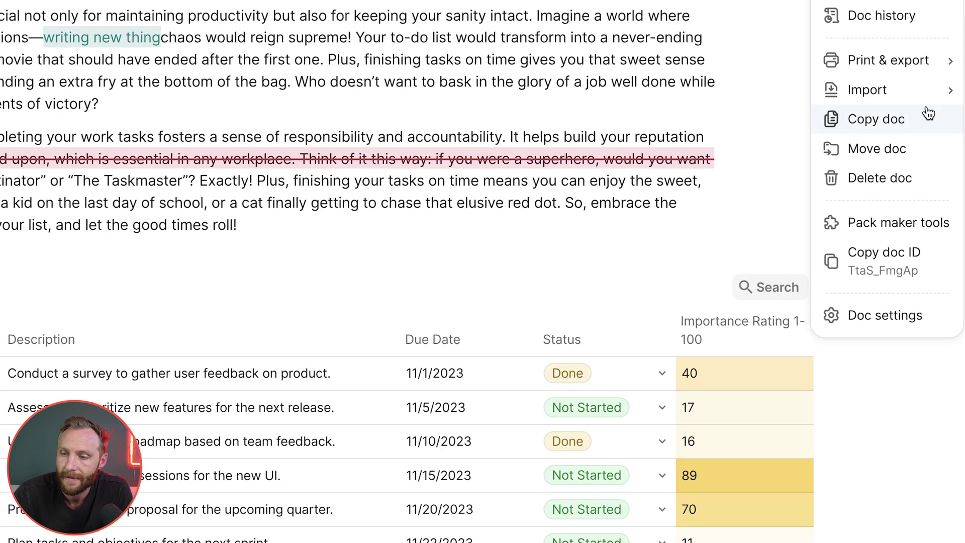
left_click(802, 316)
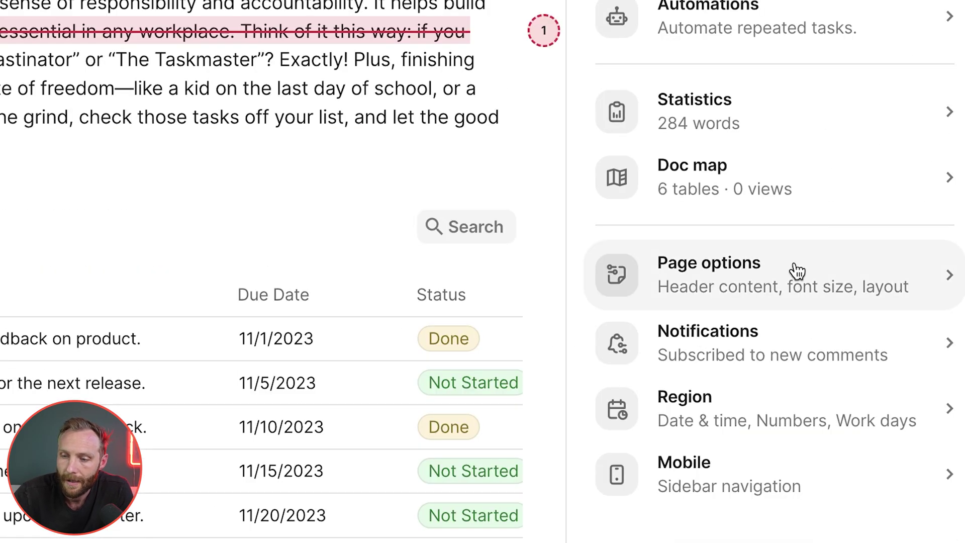
left_click(782, 420)
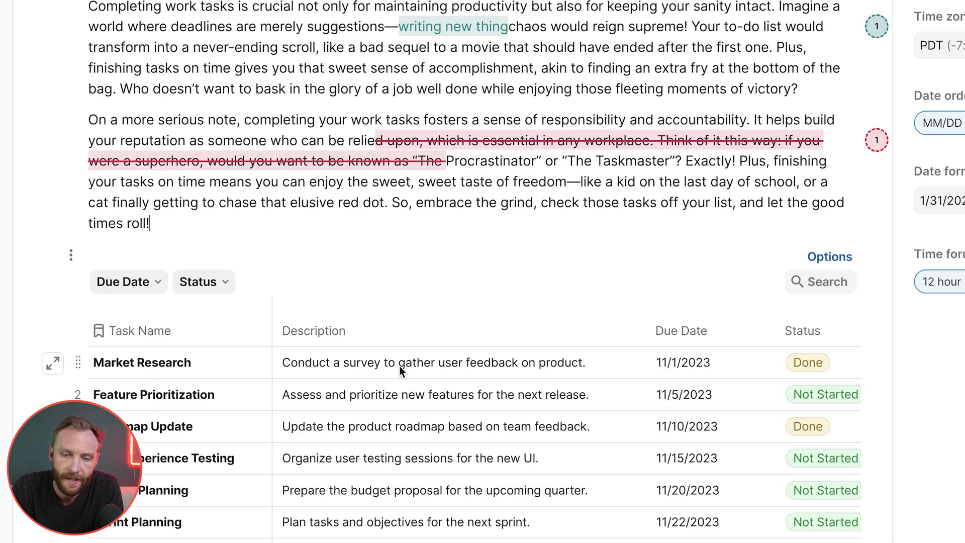
scroll(408, 406, "right", 5)
- Add a Time column next to Due Date and set Market Research to 8:00 AM
left_click(498, 383)
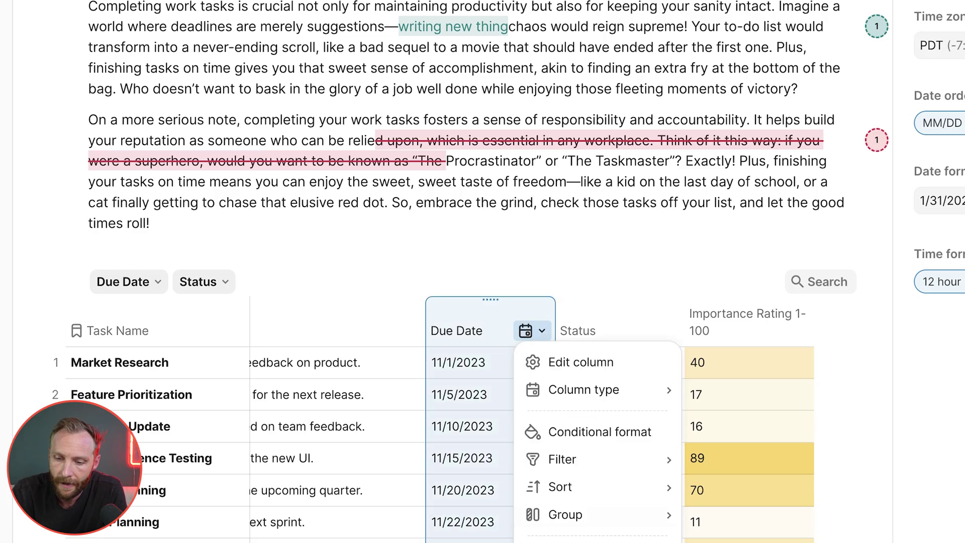
mouse_move(603, 542)
left_click(760, 5)
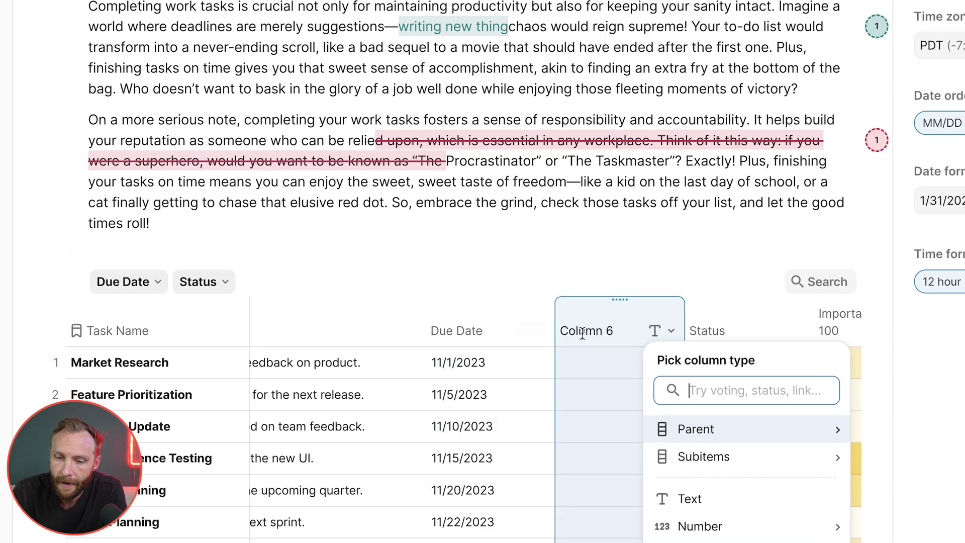
type("tim")
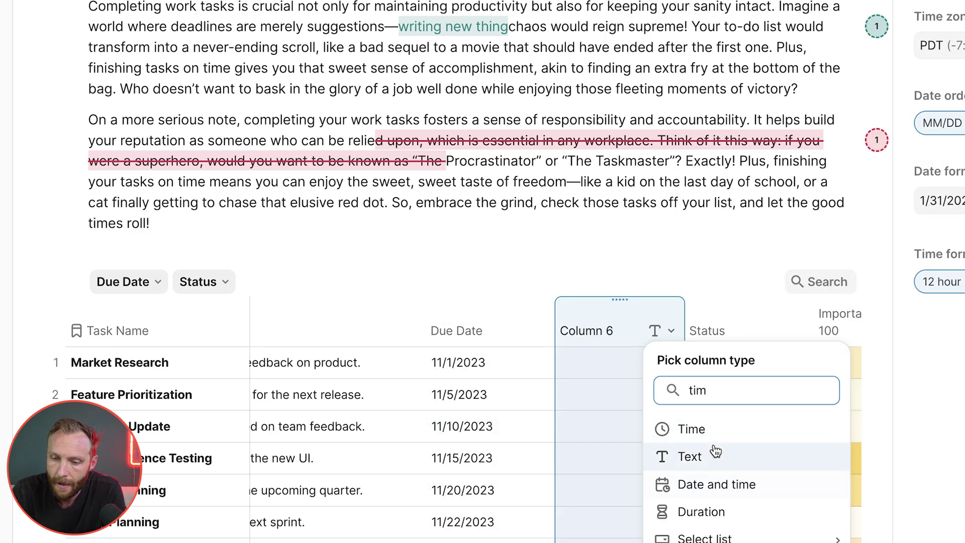
left_click(704, 428)
left_click(611, 359)
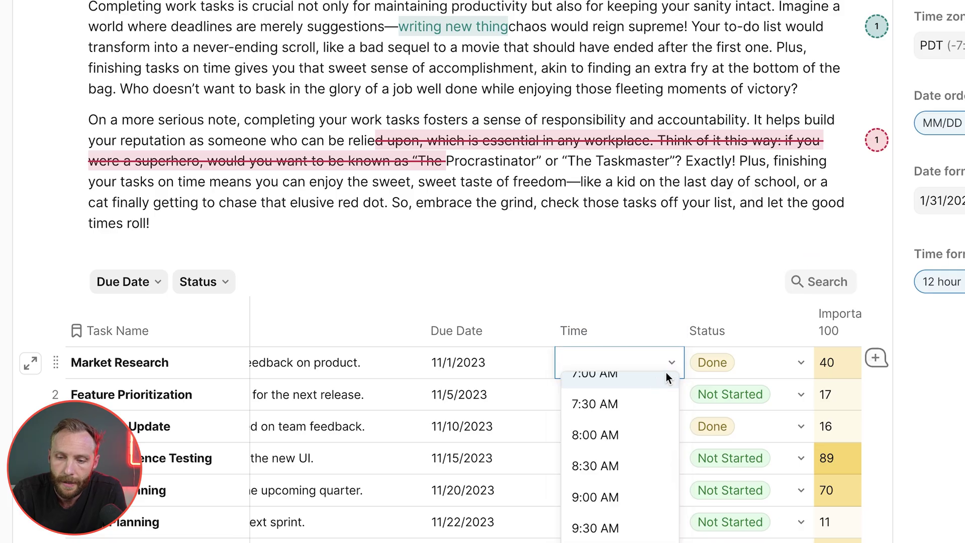
left_click(625, 423)
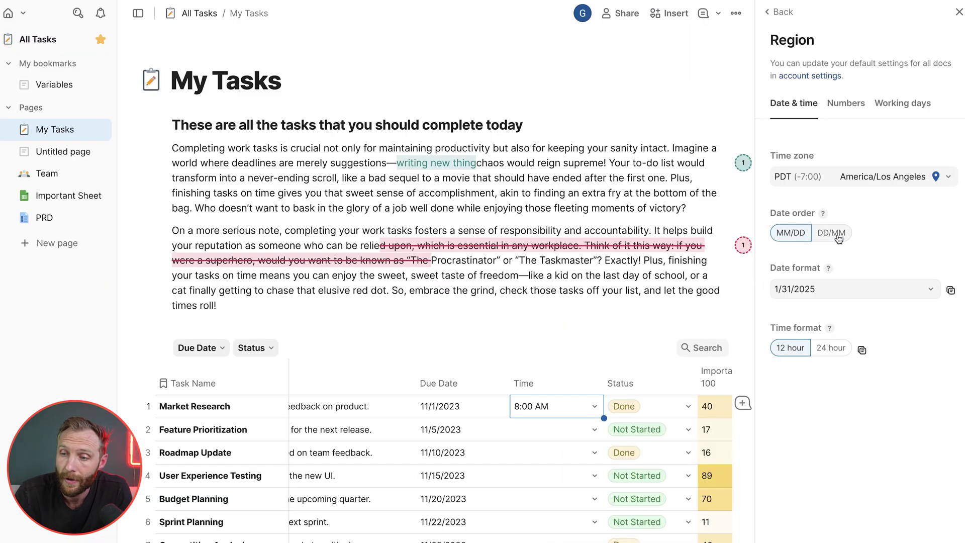
- Browse the Region date formats, number and currency, and working days settings without changes
left_click(838, 291)
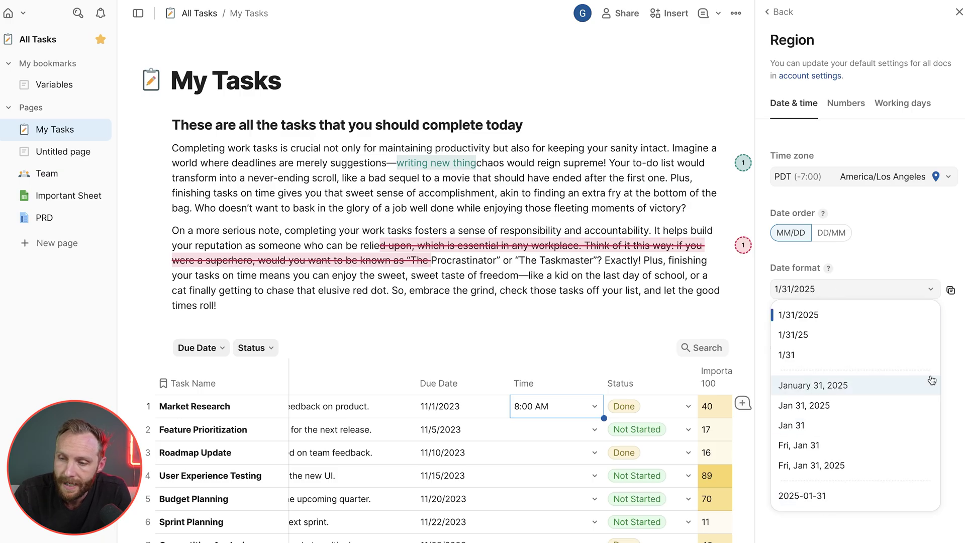
left_click(957, 379)
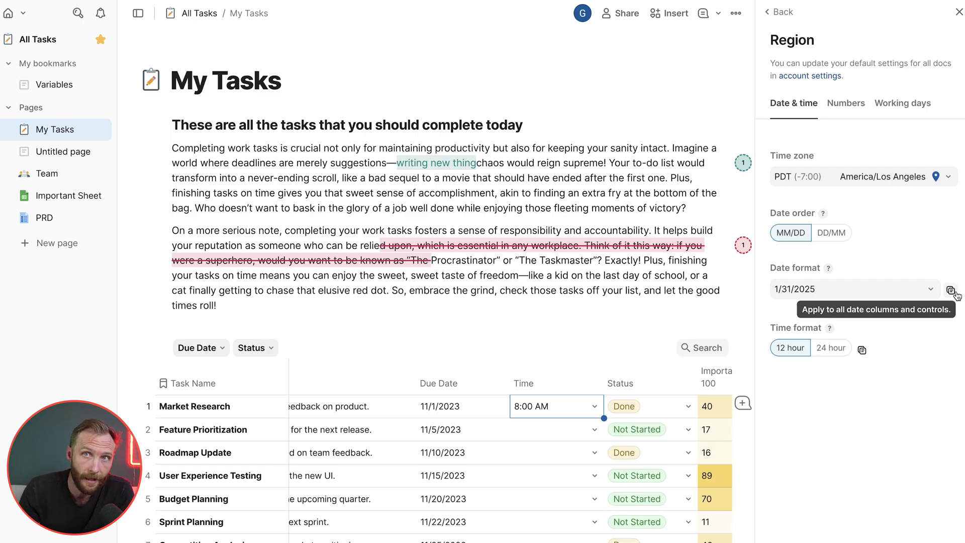
left_click(833, 108)
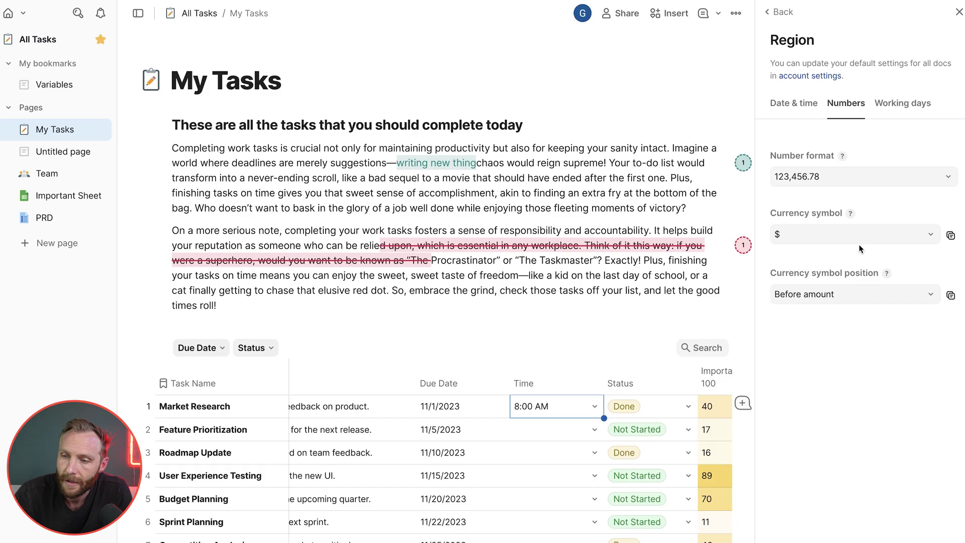
left_click(911, 104)
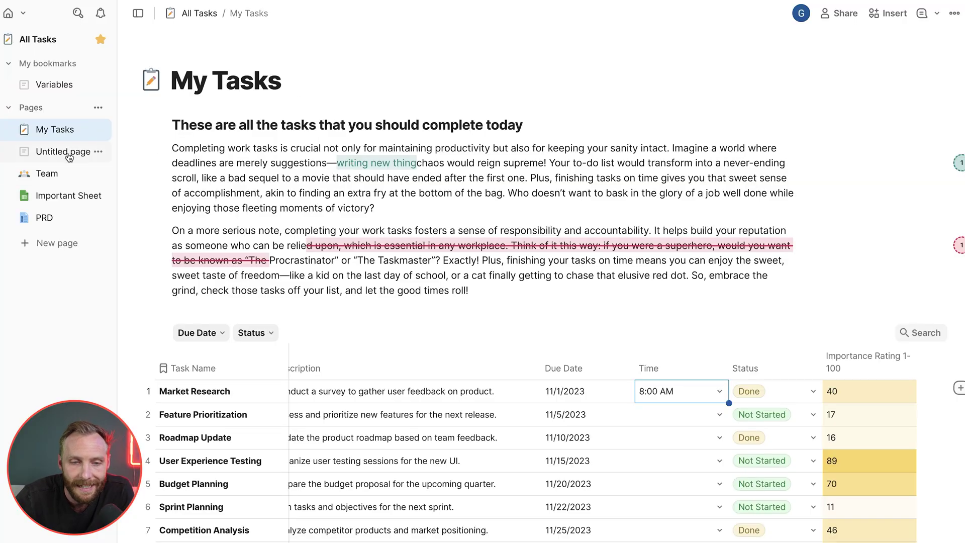
- Present the PRD page and bring up the presentation bar's page list
left_click(51, 219)
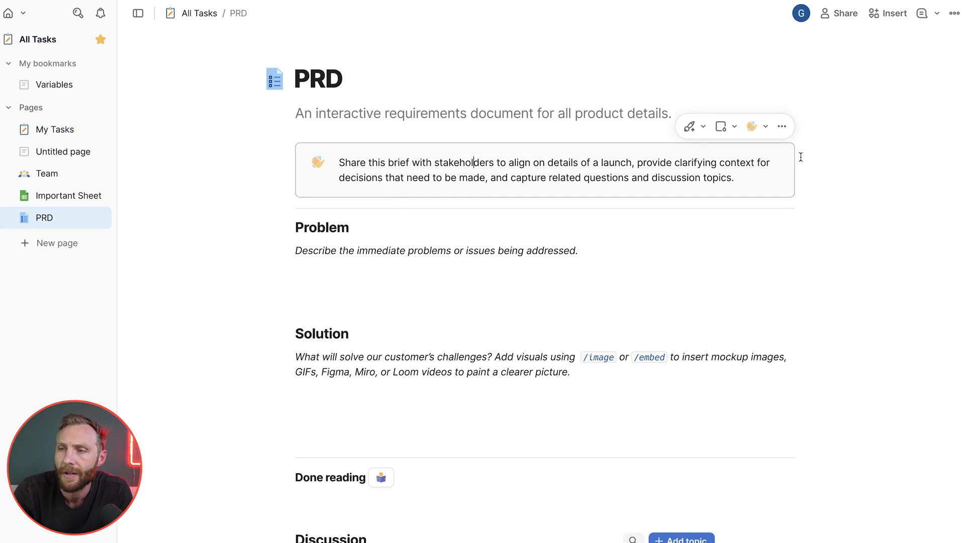
left_click(954, 13)
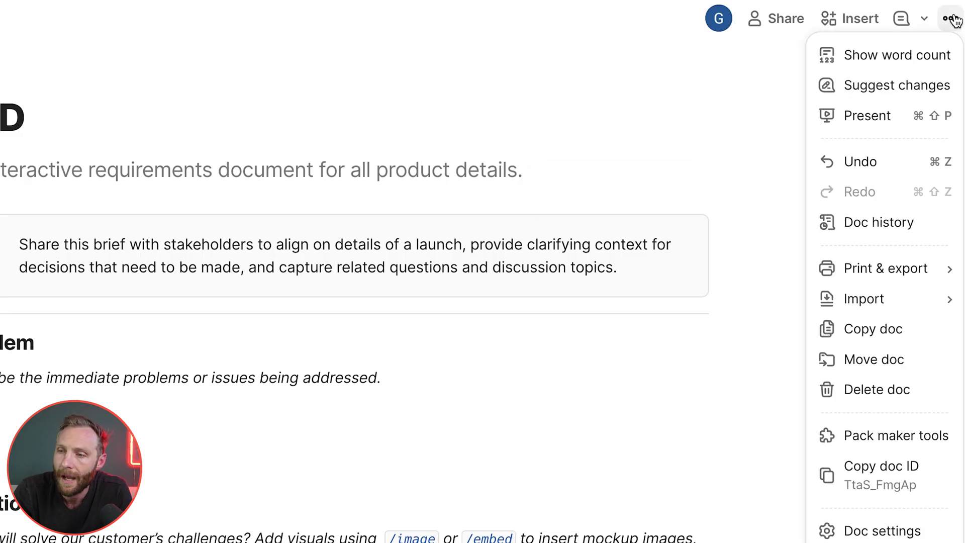
left_click(888, 116)
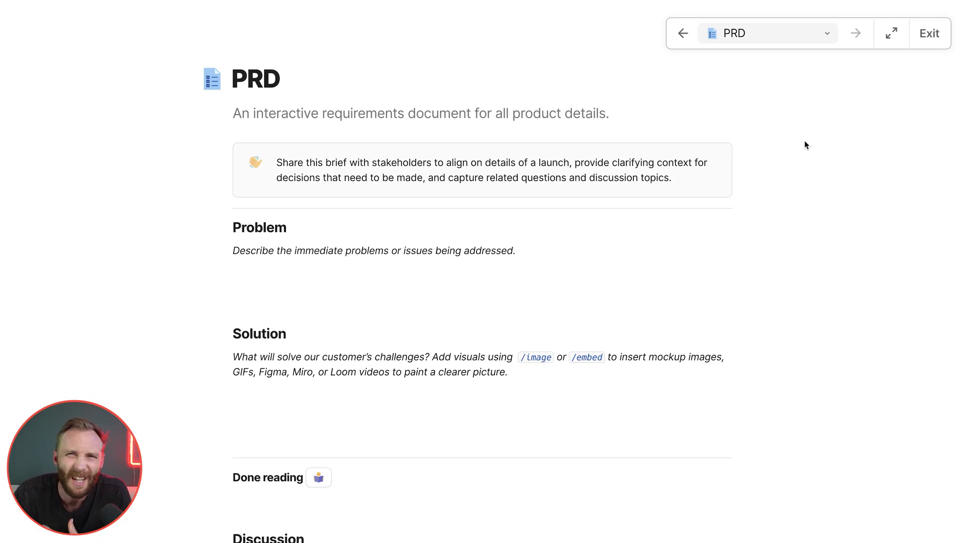
mouse_move(795, 93)
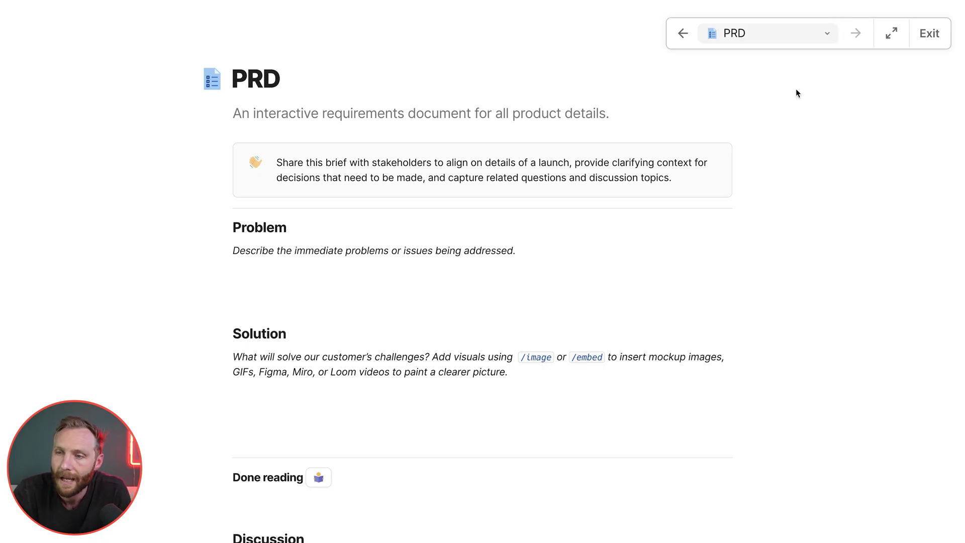
left_click(822, 41)
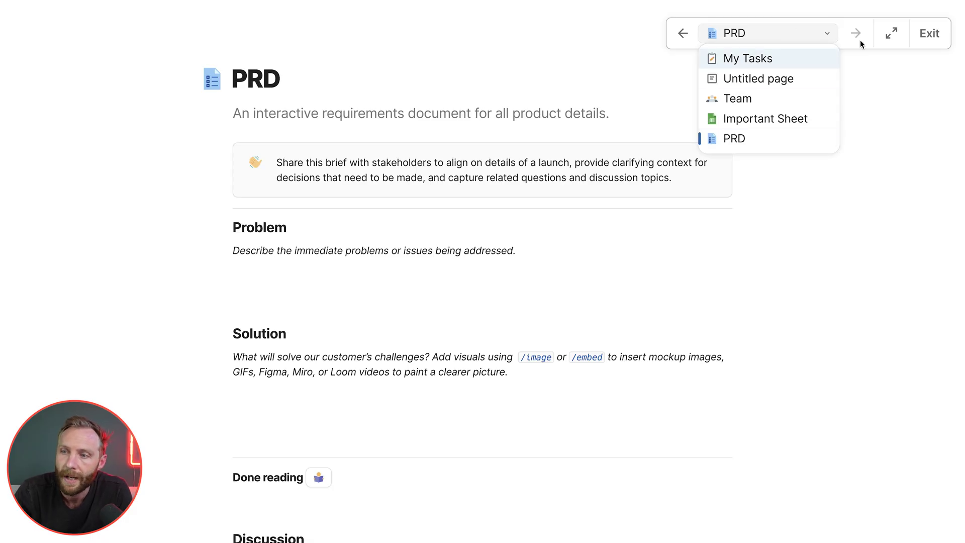